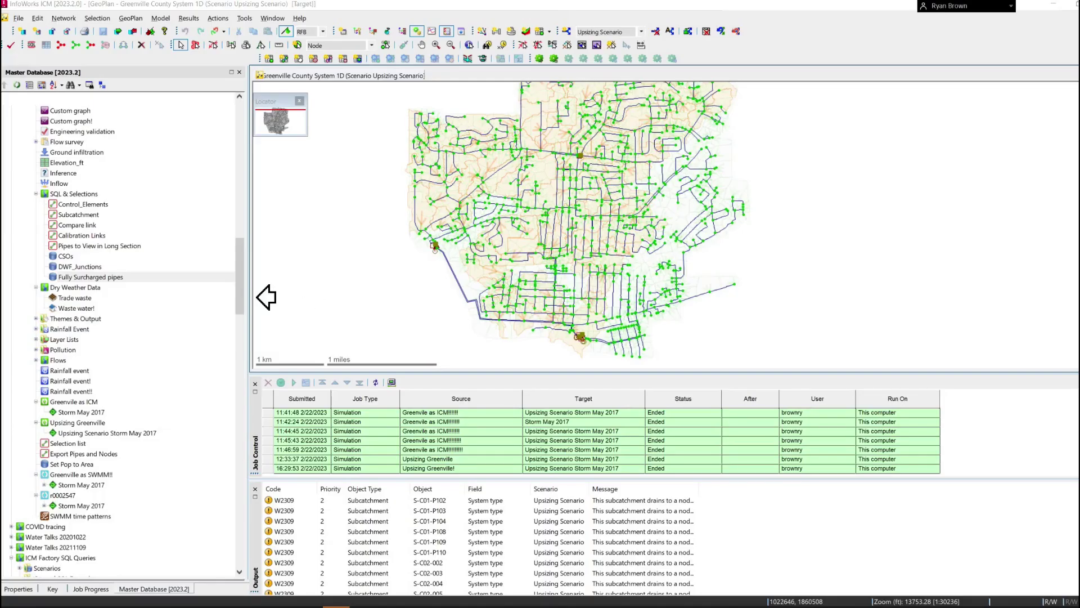
Step: Review the Fully Surcharged pipes query and close it unchanged
double_click(84, 277)
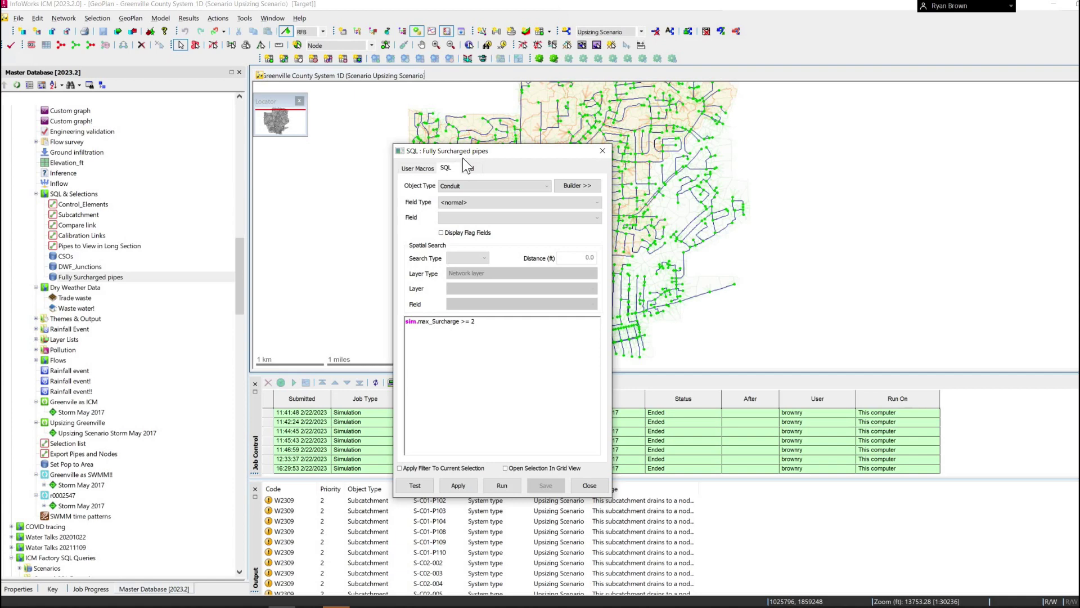
drag(540, 151, 626, 105)
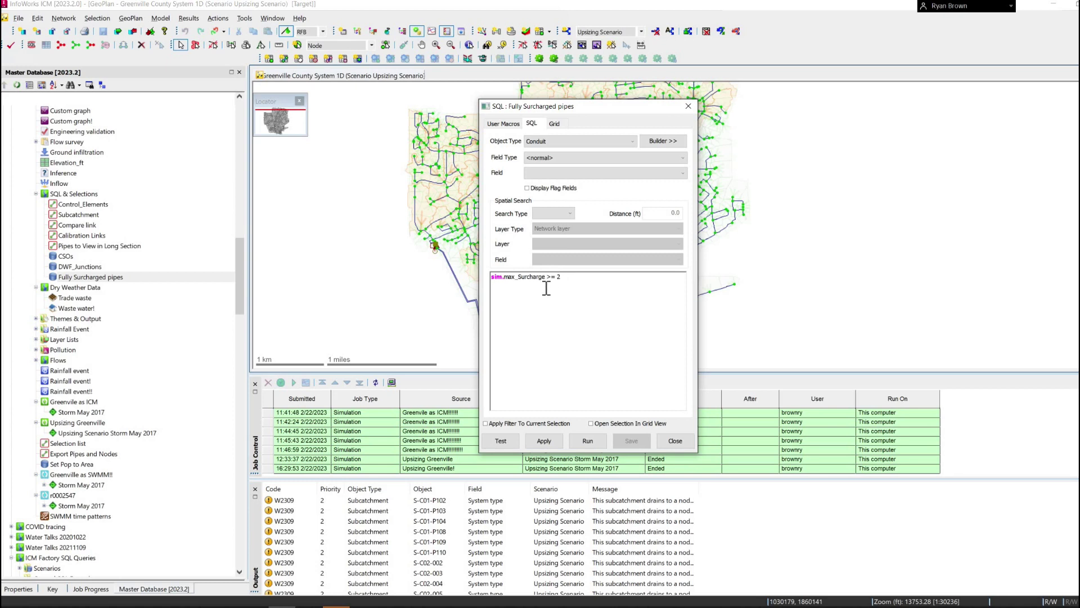
click(675, 440)
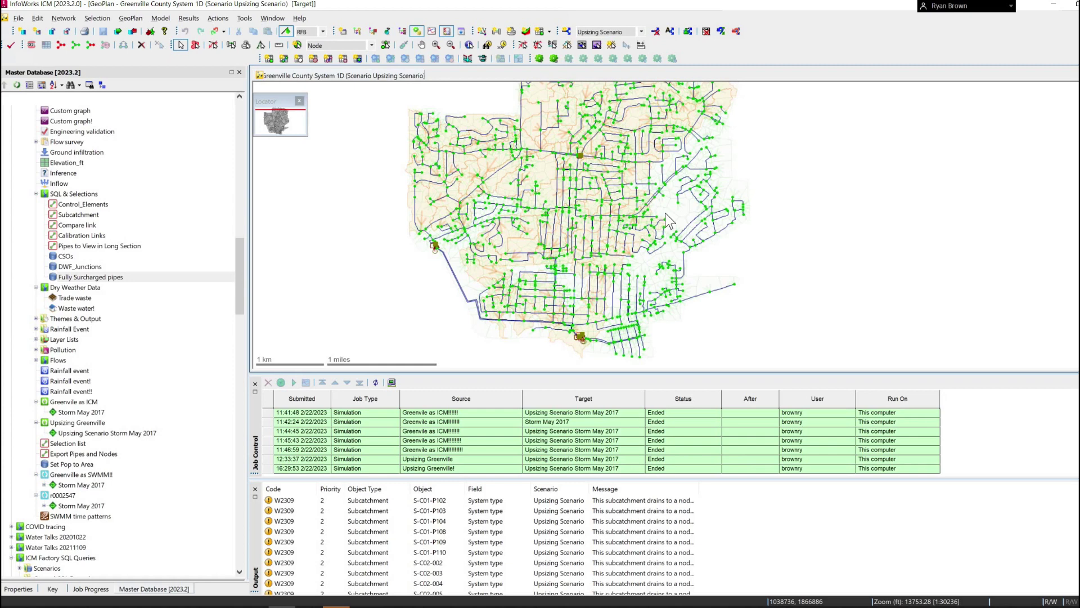
Step: Load the Upsizing Scenario Storm May 2017 results and apply the Fully Surcharged pipes query
scroll(591, 232, up, 1)
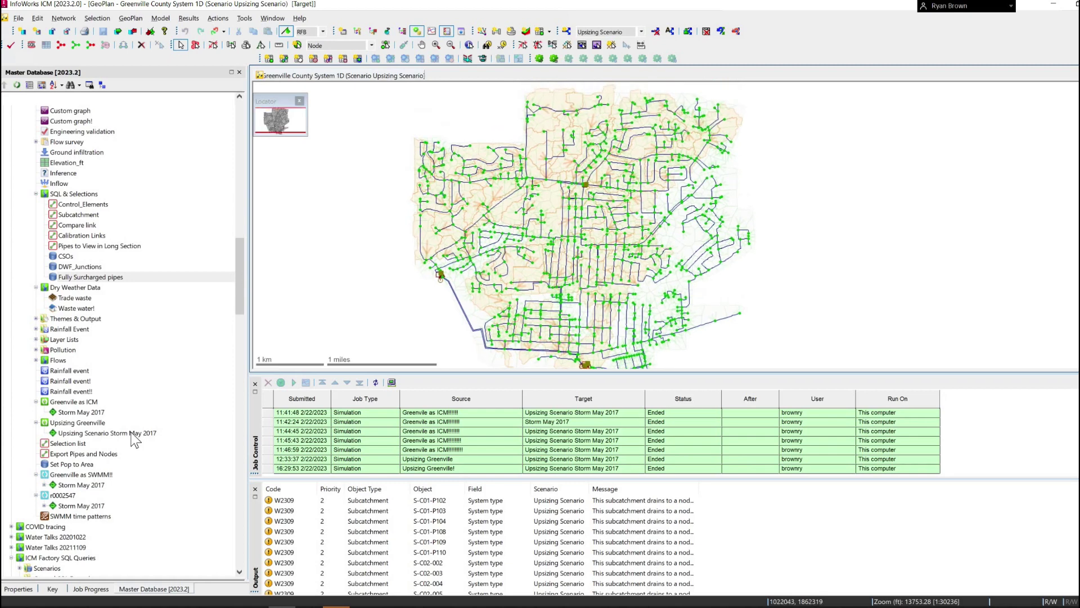
drag(90, 434, 398, 309)
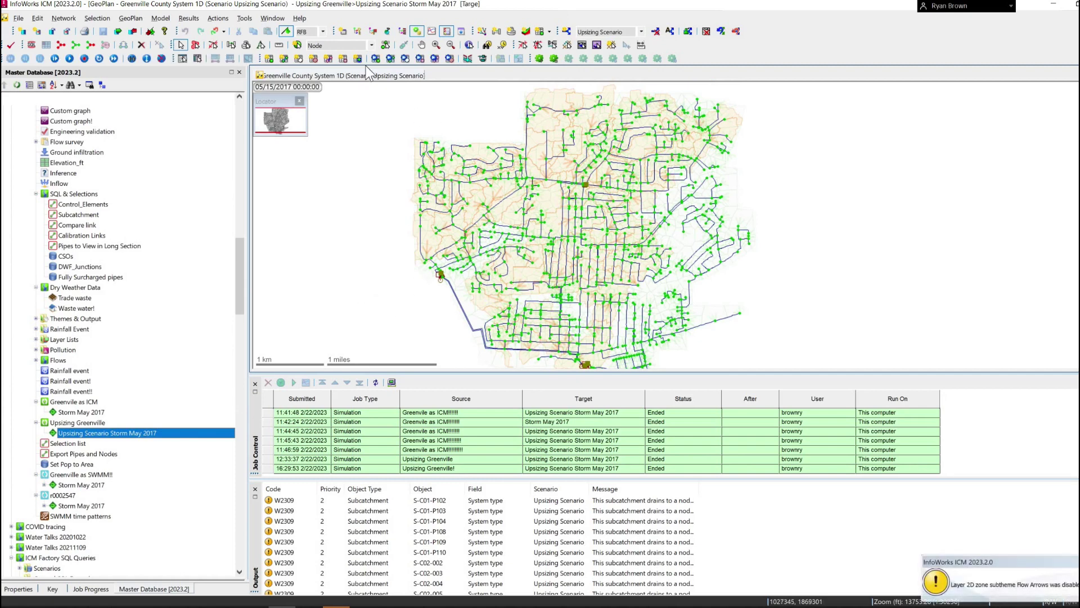
drag(425, 292, 377, 279)
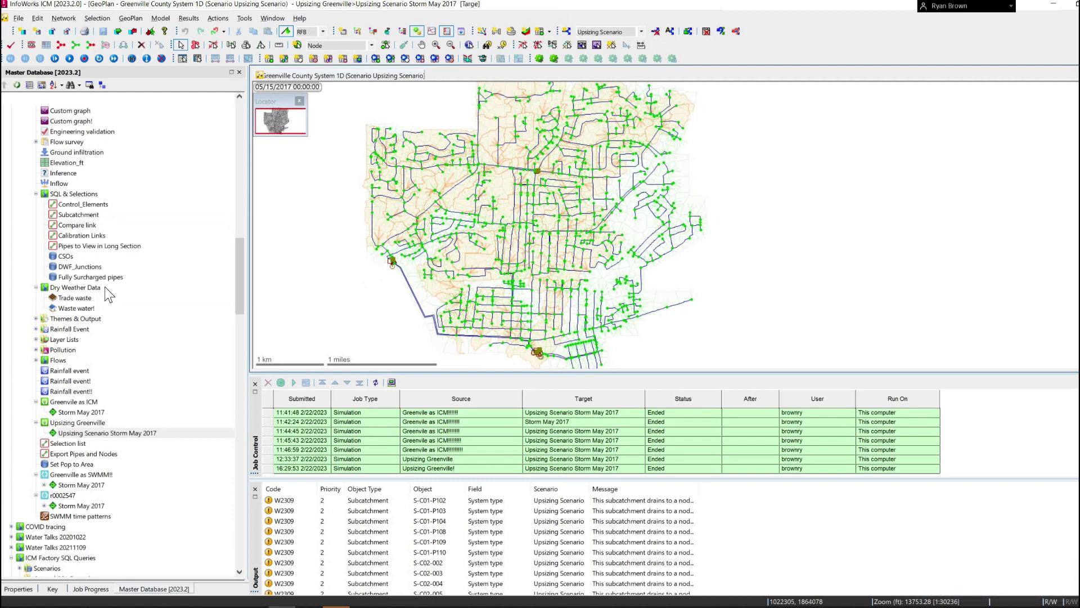
drag(82, 278, 487, 207)
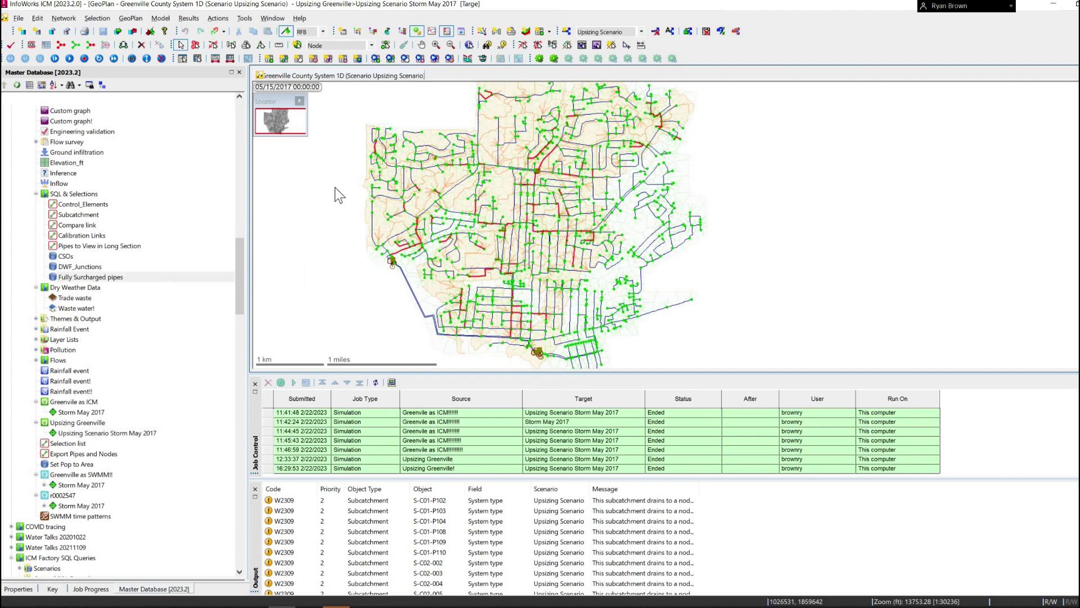
Step: Show the Conduit results grid with the 122 selected surcharged pipes sorted to the top
click(390, 58)
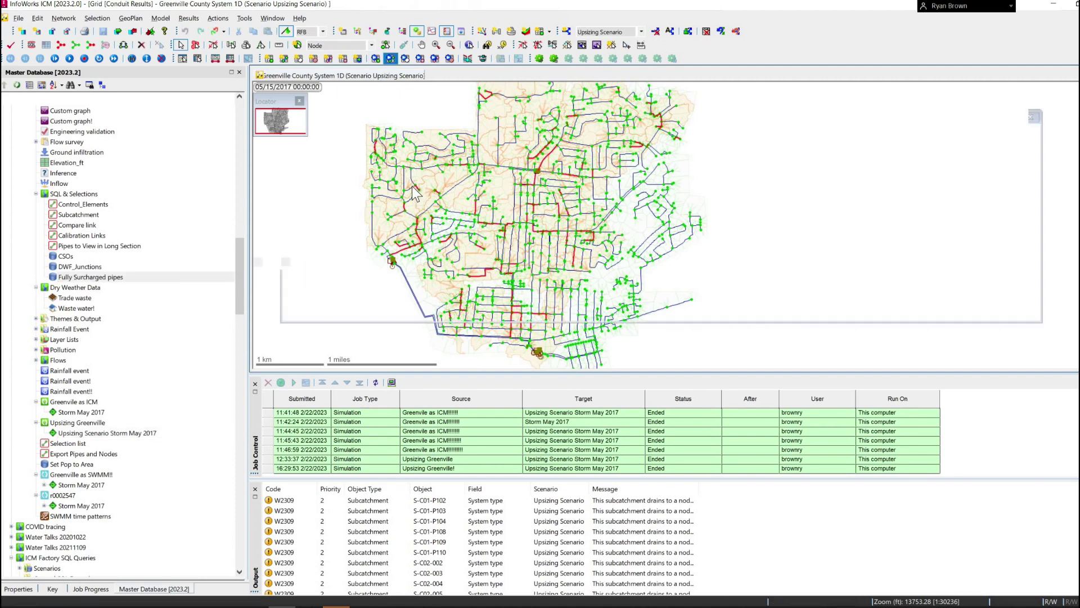
click(44, 55)
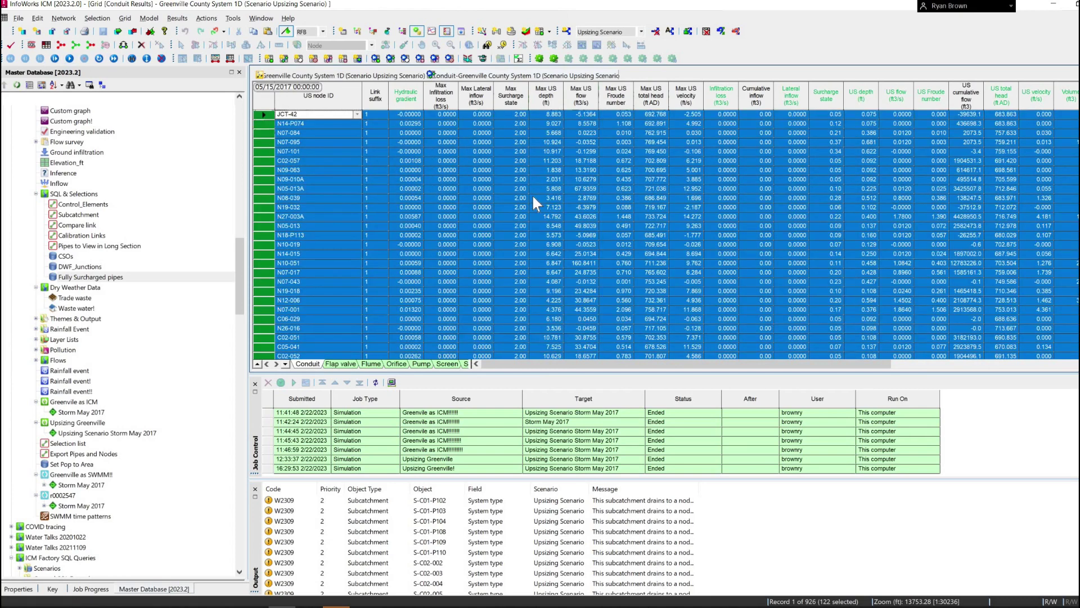
scroll(519, 231, down, 9)
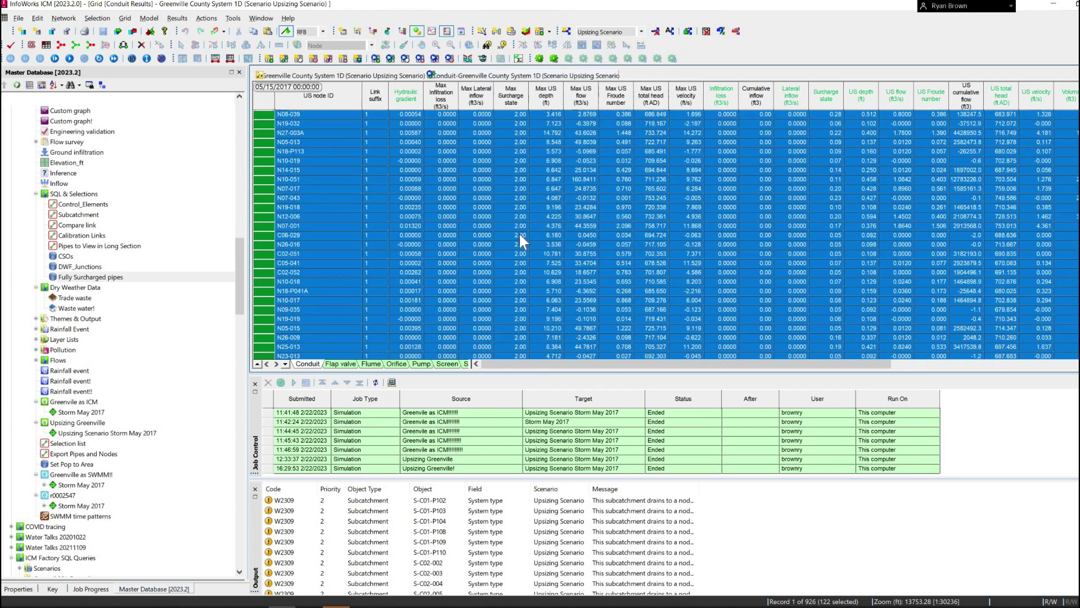
right_click(502, 74)
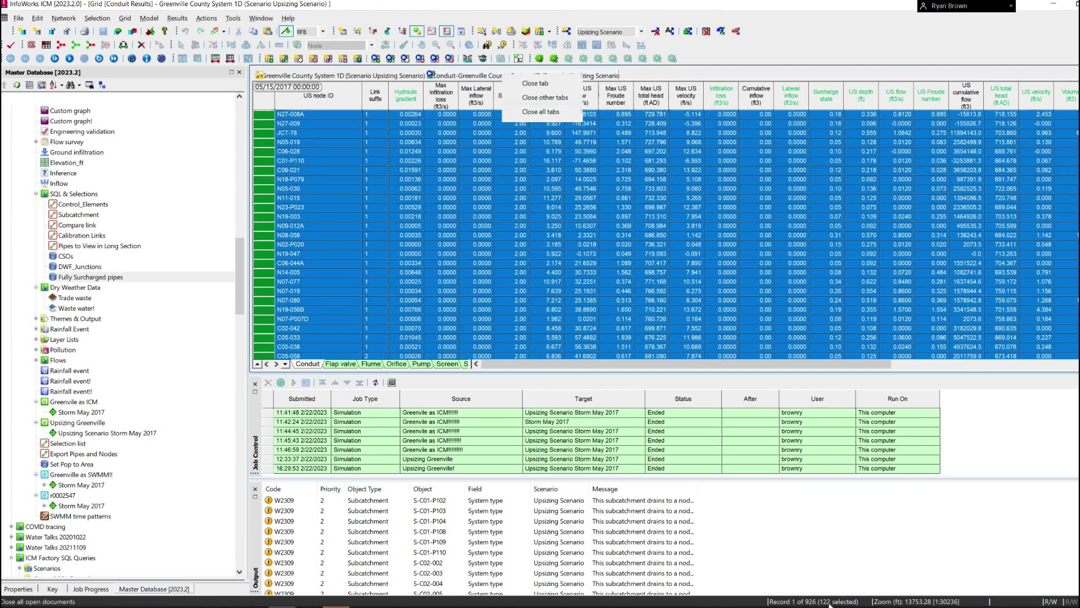
Step: Close the results grid and create a stored query 'Upsize Pipes' under SQL & Selections
click(532, 84)
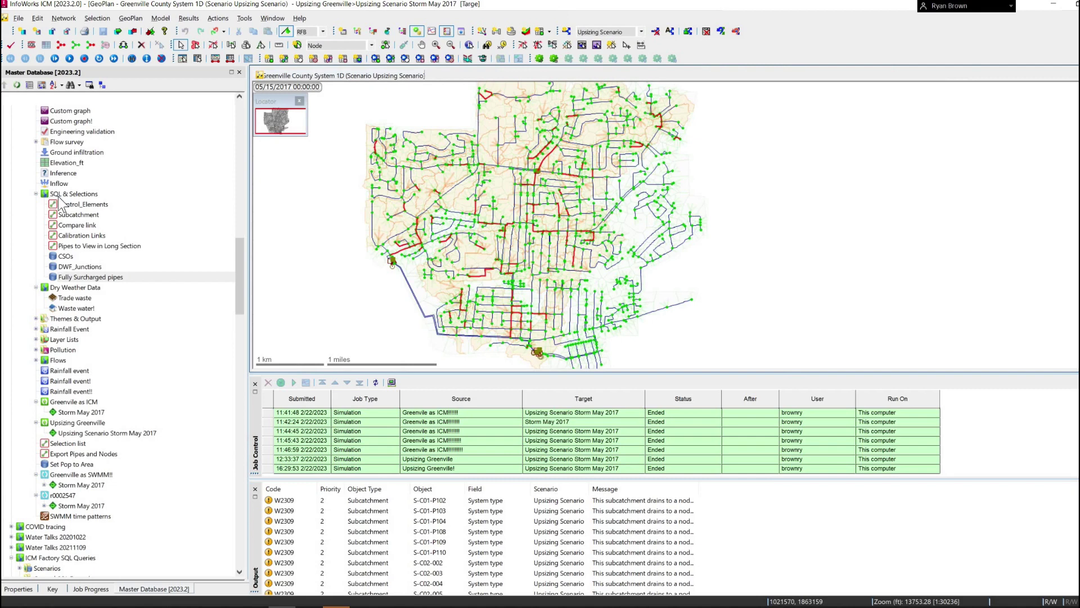
right_click(59, 194)
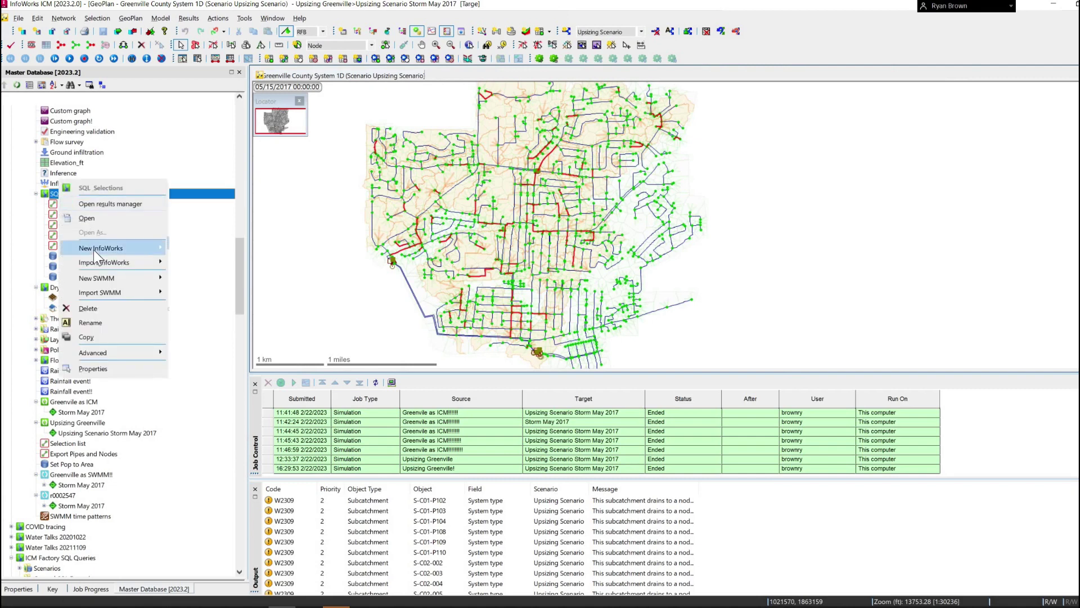
mouse_move(102, 248)
click(219, 520)
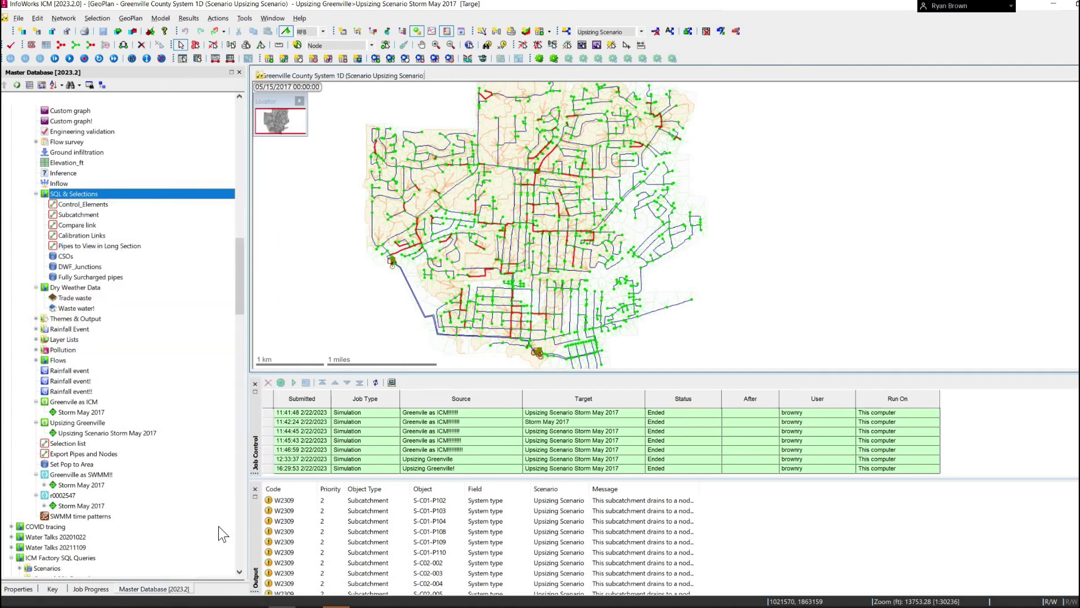
text(Up)
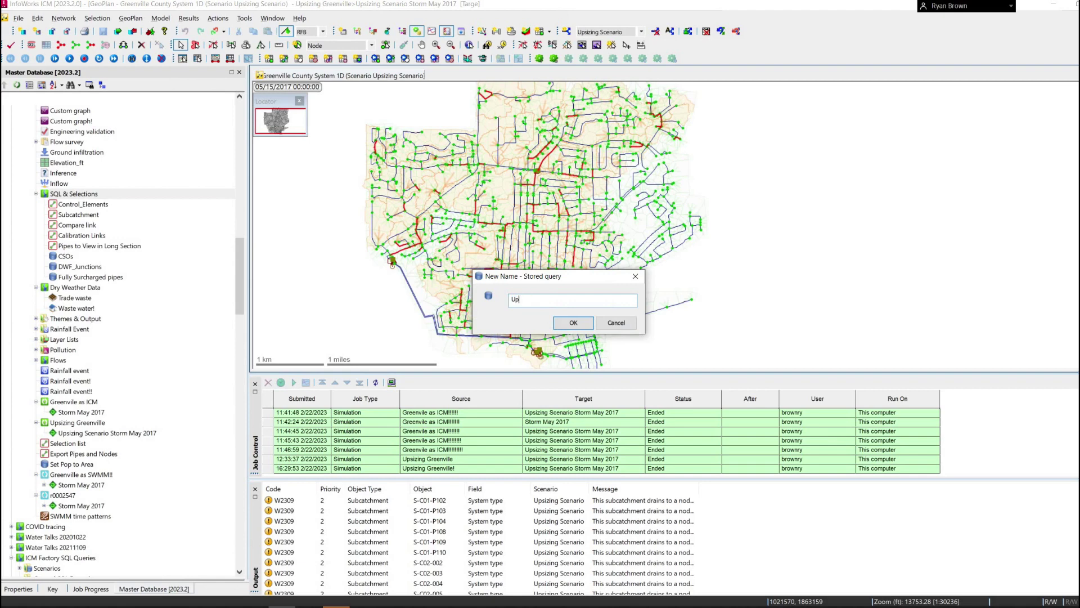
text(size Pipes)
key(Return)
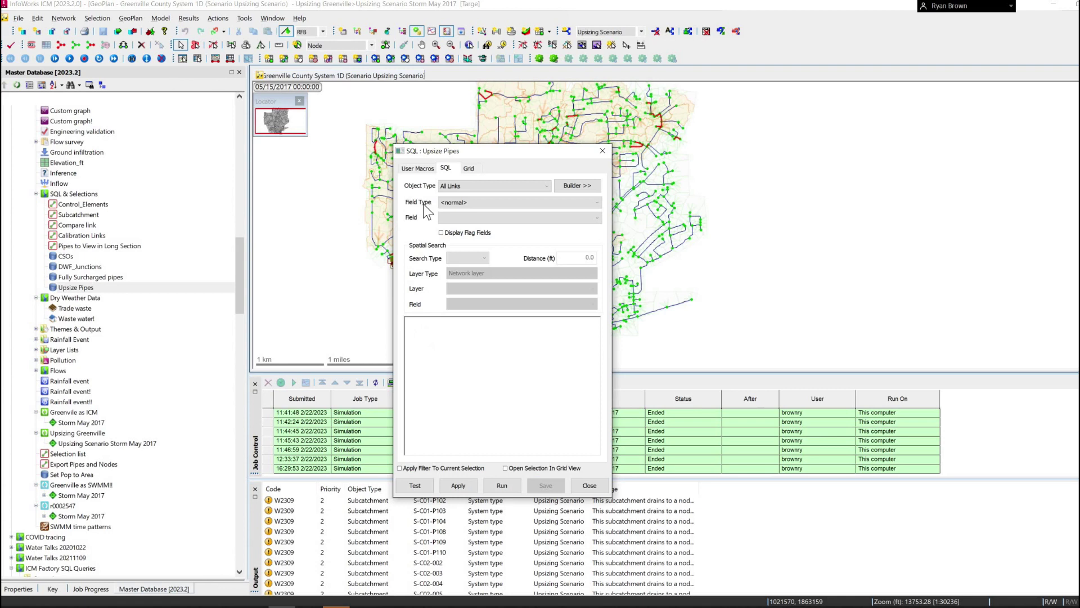
Step: Target Conduit; select sim.max_surcharge >= 2 AND conduit_width < 17, widen by 3, flag 'SQL'
click(460, 189)
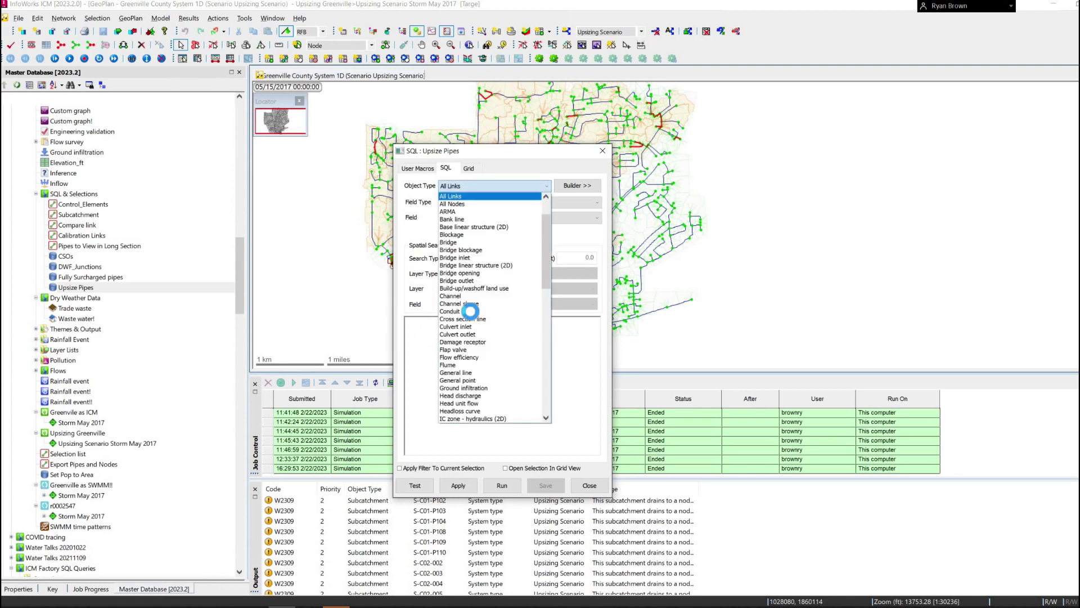
click(457, 311)
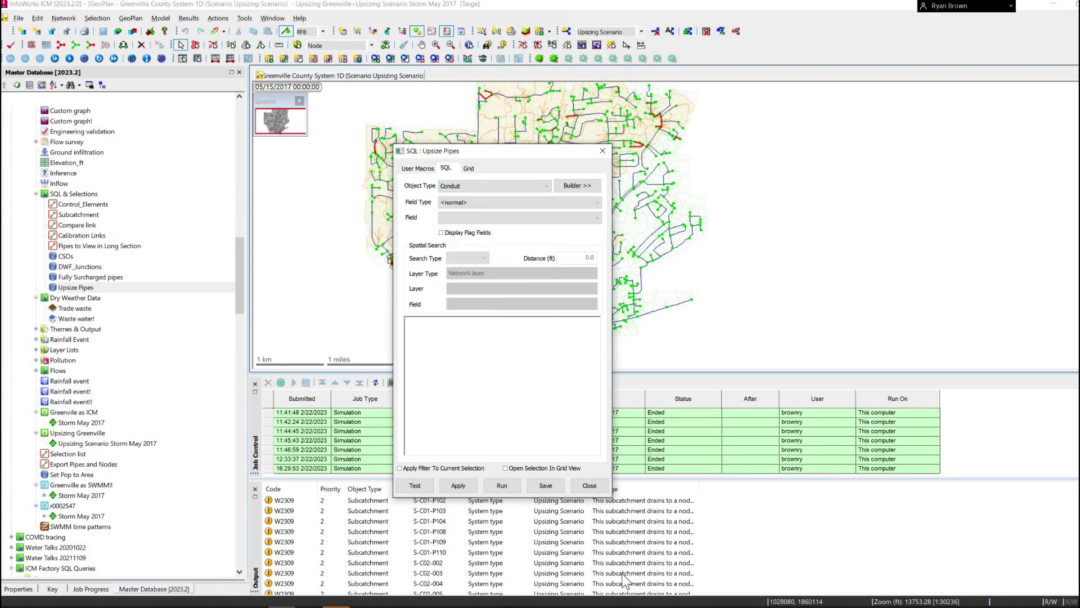
text(SELECT WHERE sim.max_surcharge >= 2 AND)
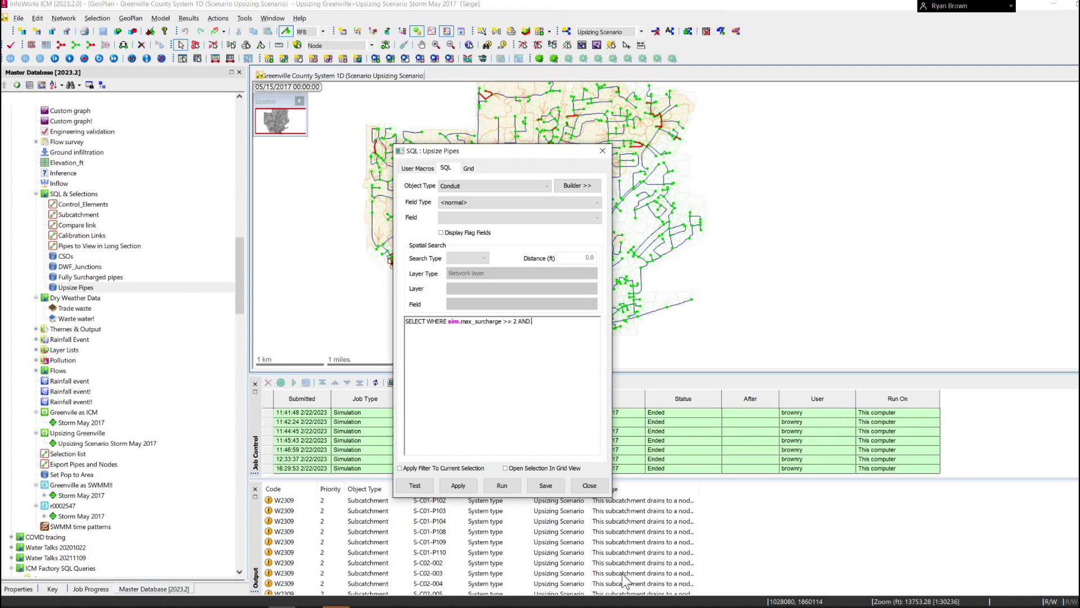
text(conduits)
key(BackSpace)
text(_width <17)
key(BackSpace)
key(BackSpace)
text(17)
text(;)
text(UPDATE)
text( SELECTED )
text(SET c)
text(ondu)
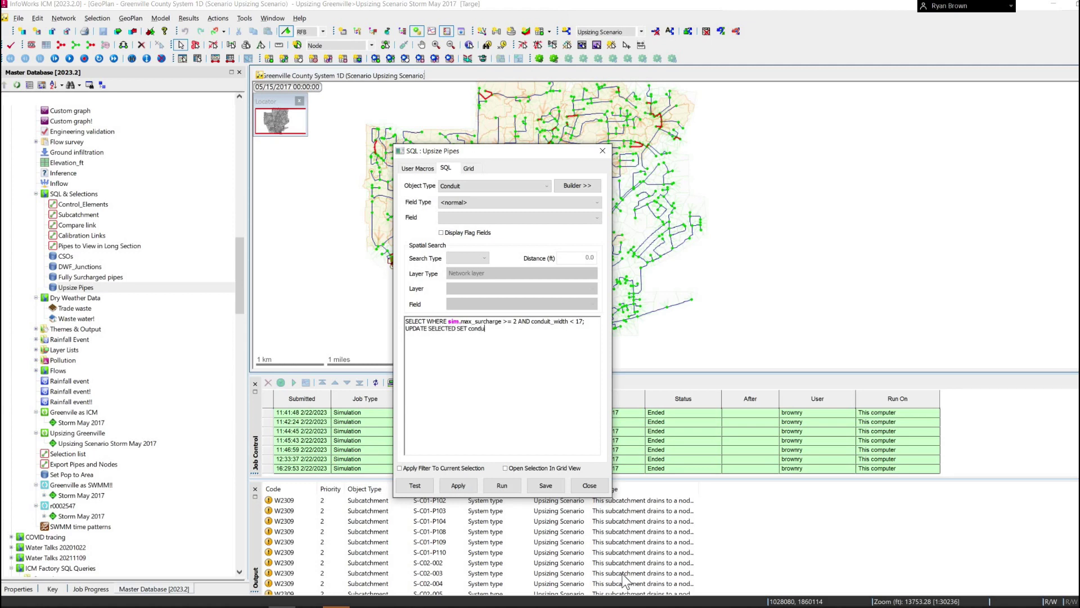
text(it_width== conduit_width + 3, conduit_width flag = 'SQL';)
Step: Add DESELECT and a pasted second pass widening surcharged conduits wider than 17 by 6
text(DES)
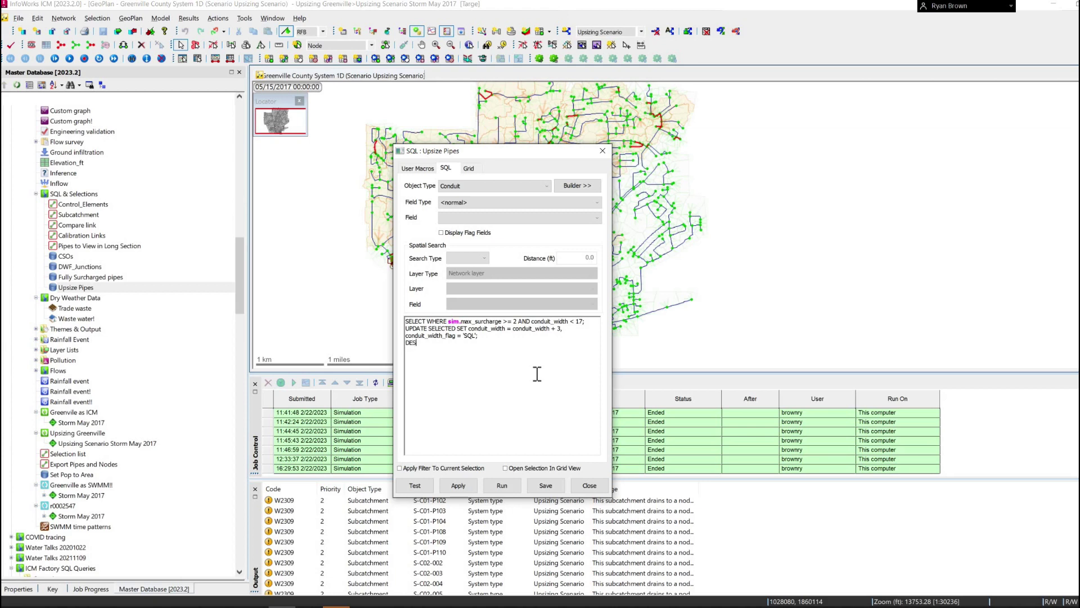
text(ELECT;)
drag(405, 319, 484, 338)
key(ctrl+c)
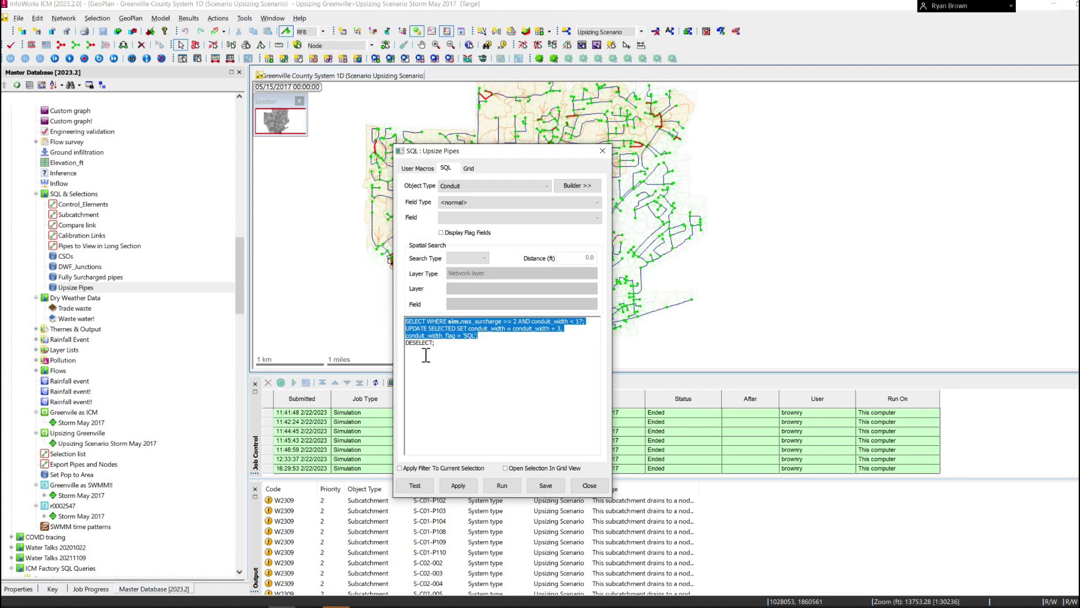
click(450, 344)
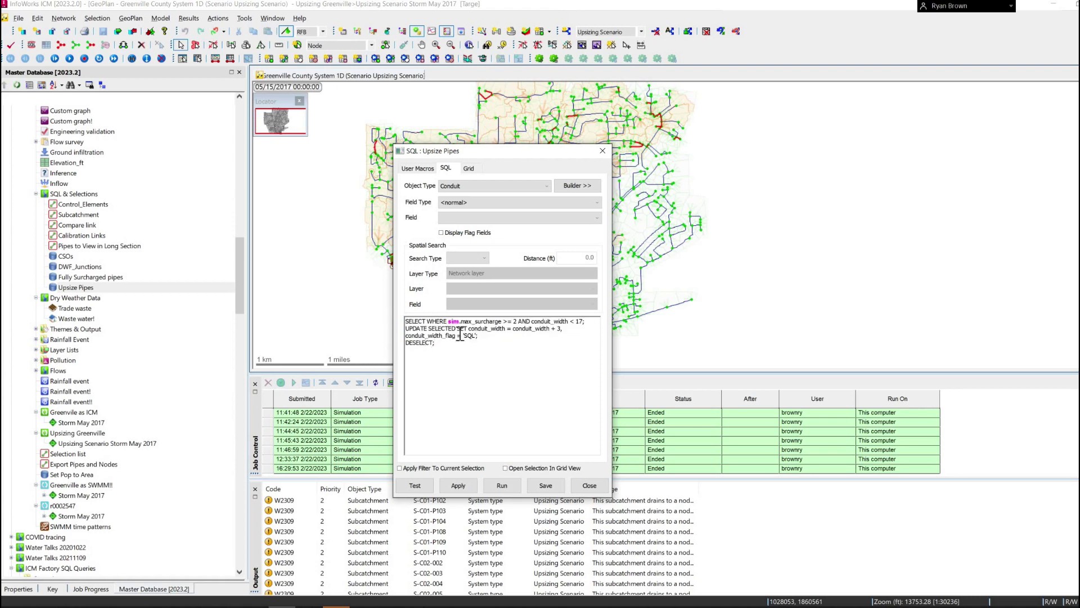
key(Return)
key(ctrl+v)
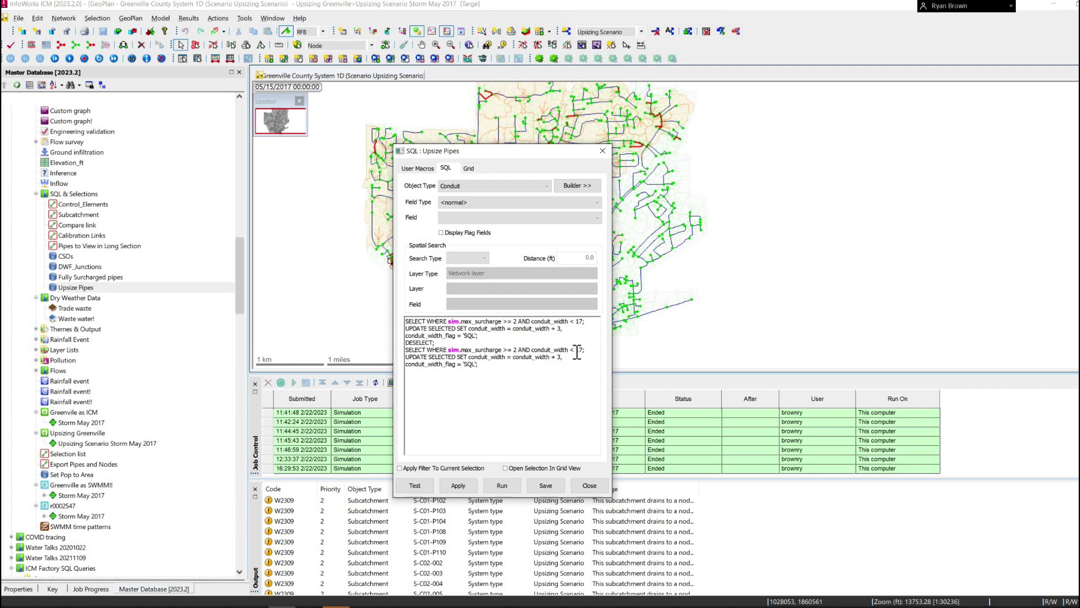
key(BackSpace)
text(>)
text(6)
Step: Add DESELECT; SELECT WHERE conduit_width_flag = 'SQL' to reselect flagged pipes
text(DESELE)
key(BackSpace)
key(BackSpace)
text(LECT; )
text(SELECT WHERE)
text( conduit_)
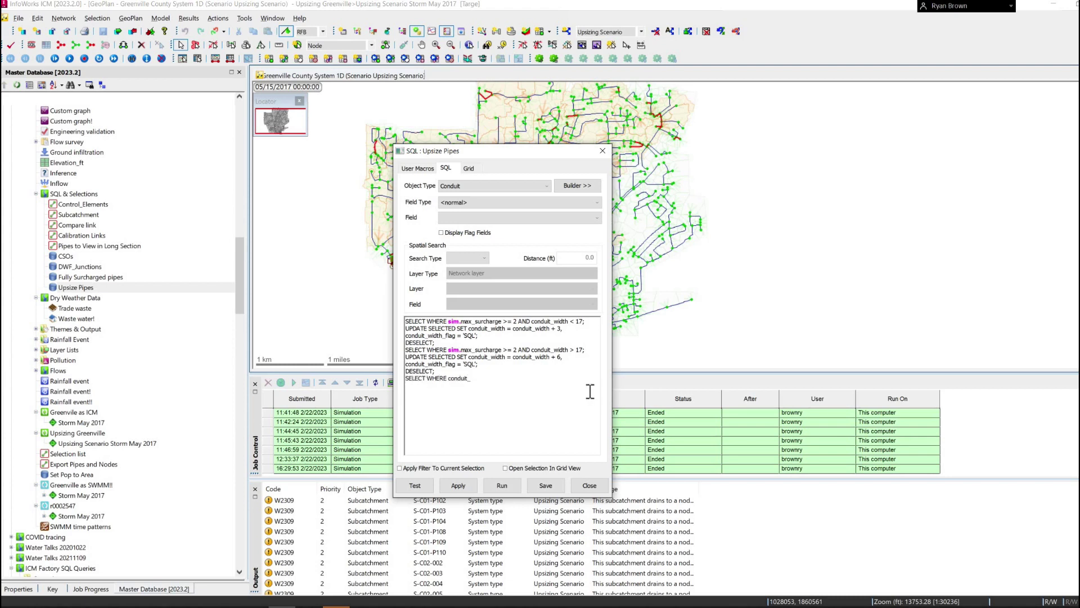
text(width_flag = 'SQL';)
Step: Add SELECT SELECTED us_node_id, ds_node_id, asset_id, conduit_width FROM [conduit] INTO FILE 'C:\SQL_Automated_CIP\CIP.csv'
key(Return)
text(SELECT SELECTED )
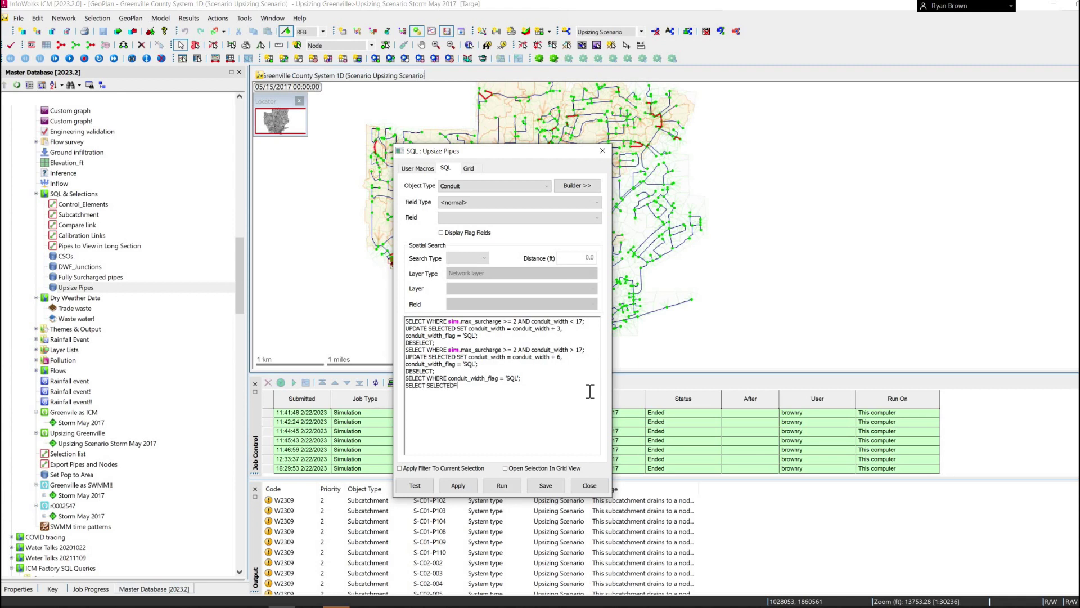
text(us_node_id, ds_node_id, asset_id, conduit_width)
key(Return)
text(FROM)
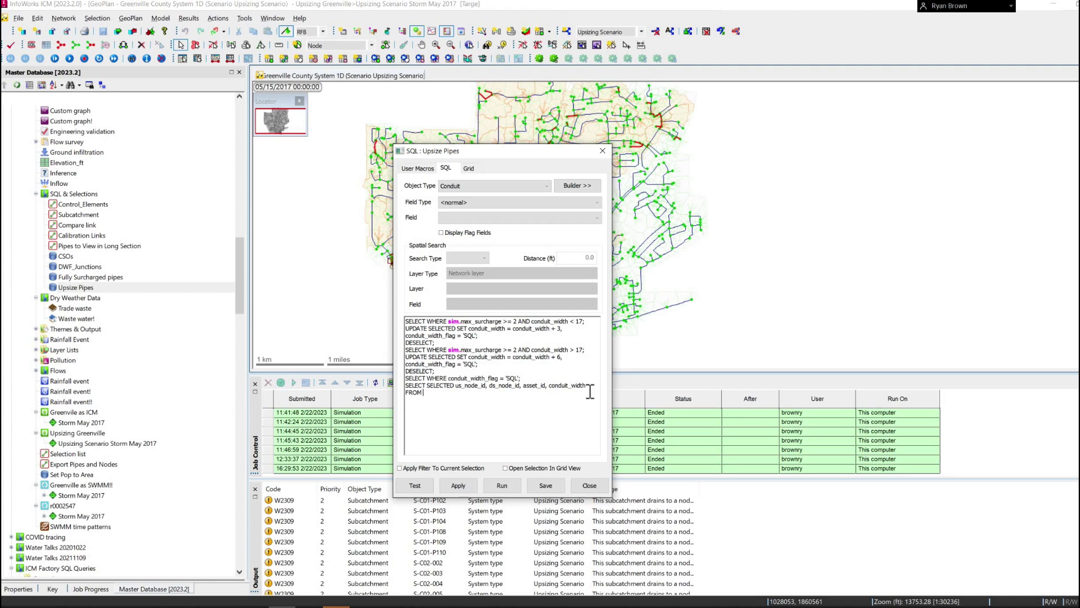
text( [conduit] INTO FILE 'C:\SQL_Automated_CIP\CI)
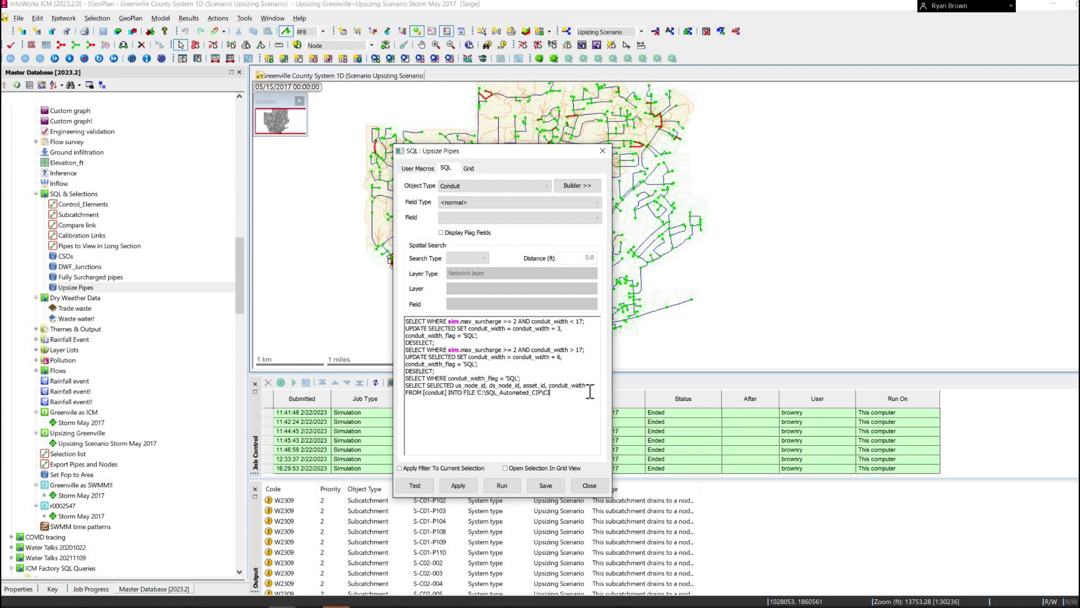
text(P.csv)
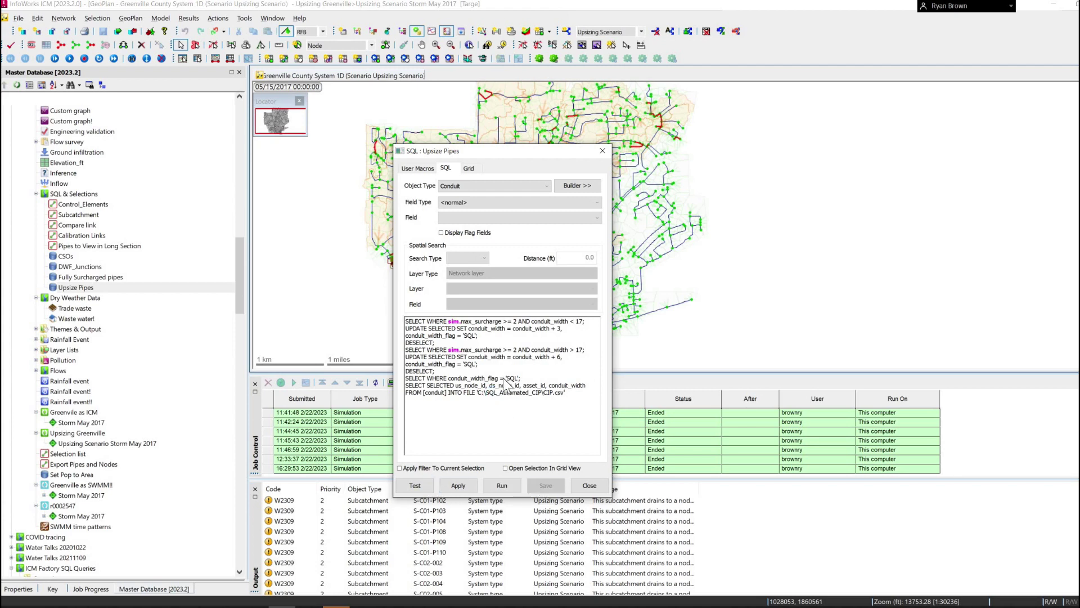
Step: Check the Upsize Pipes query syntax, then run it on the network
click(415, 485)
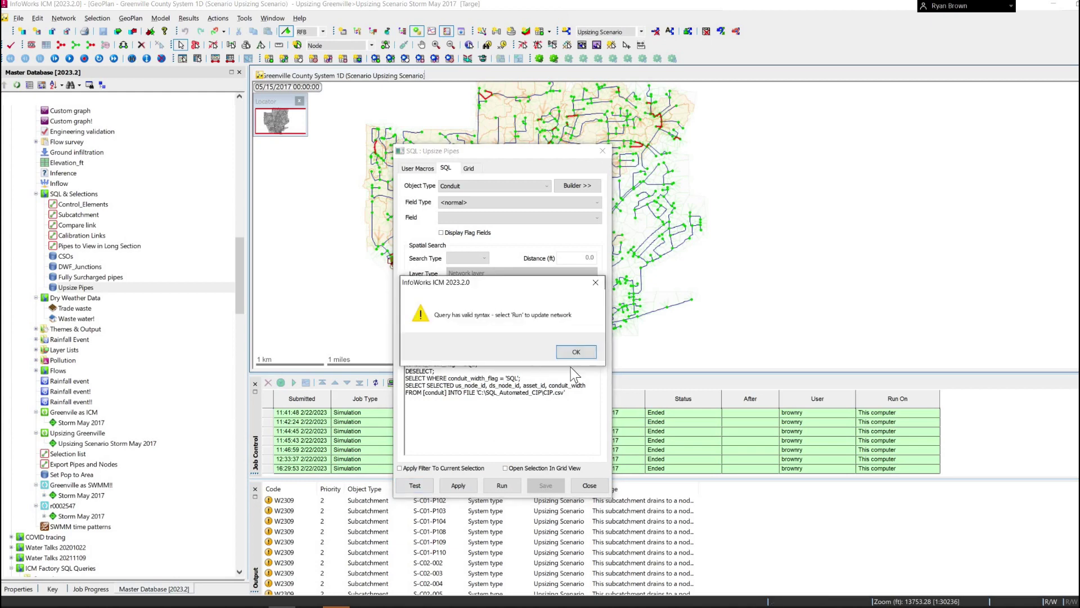
click(576, 352)
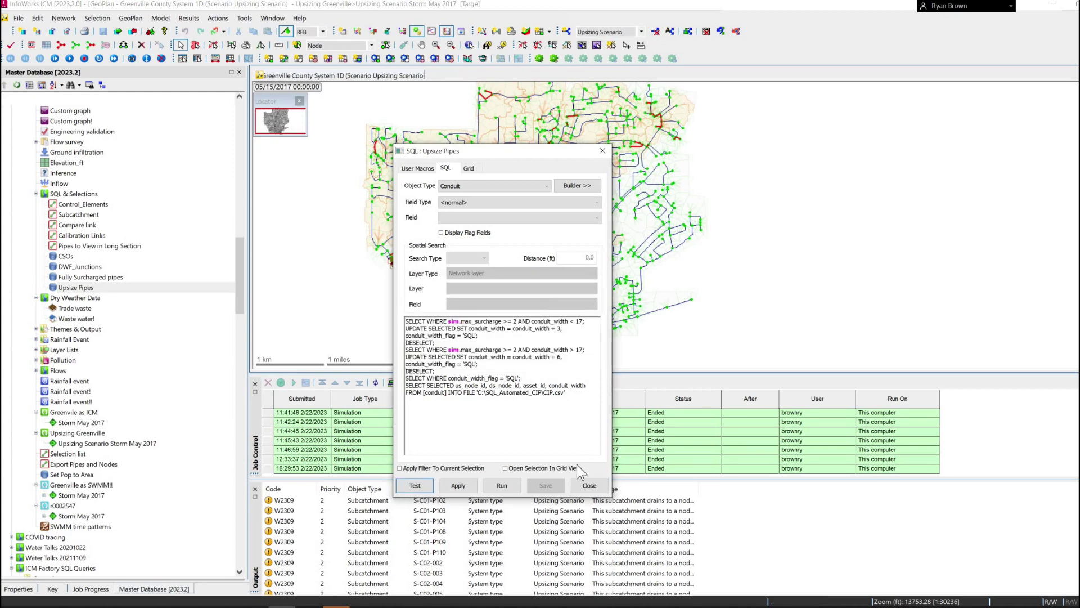
click(590, 485)
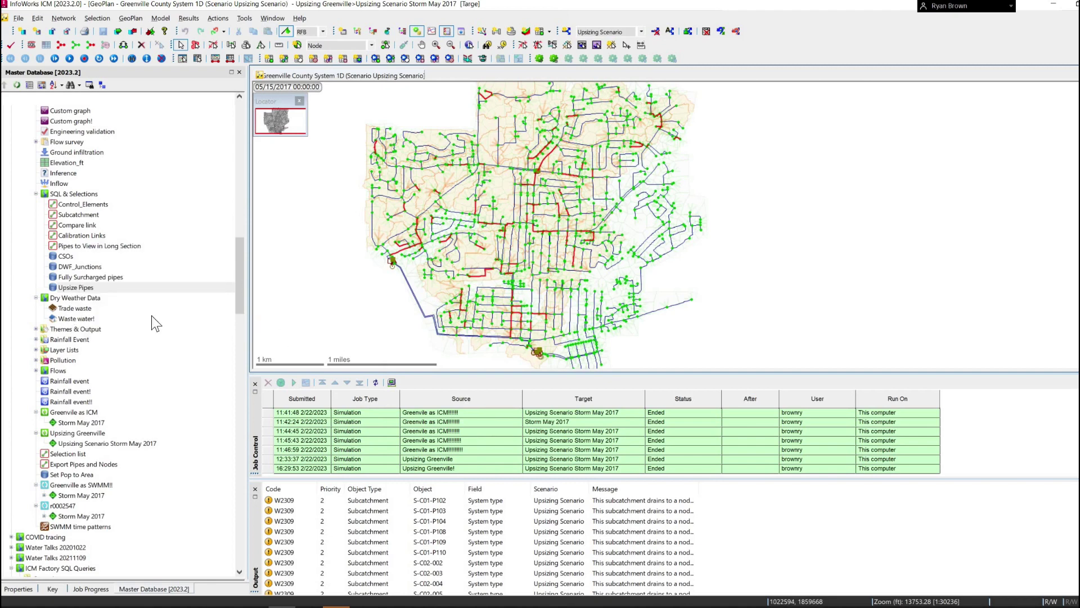
drag(169, 286, 404, 342)
Step: Commit the upsized network with comment 'Upsize round 1' and validate it
click(118, 32)
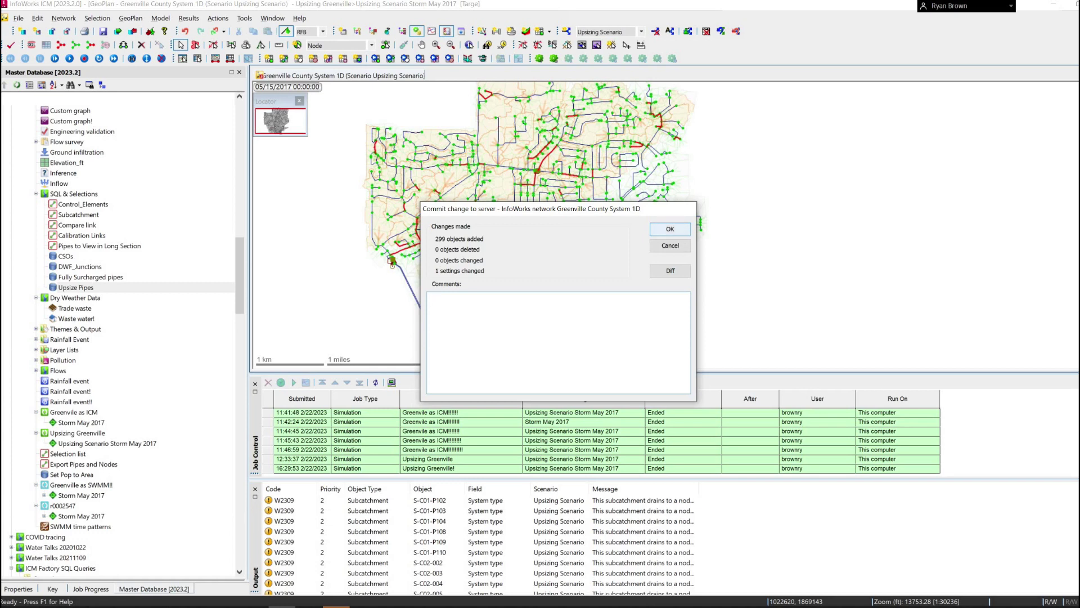
text(Upsize round 1)
click(656, 233)
click(593, 383)
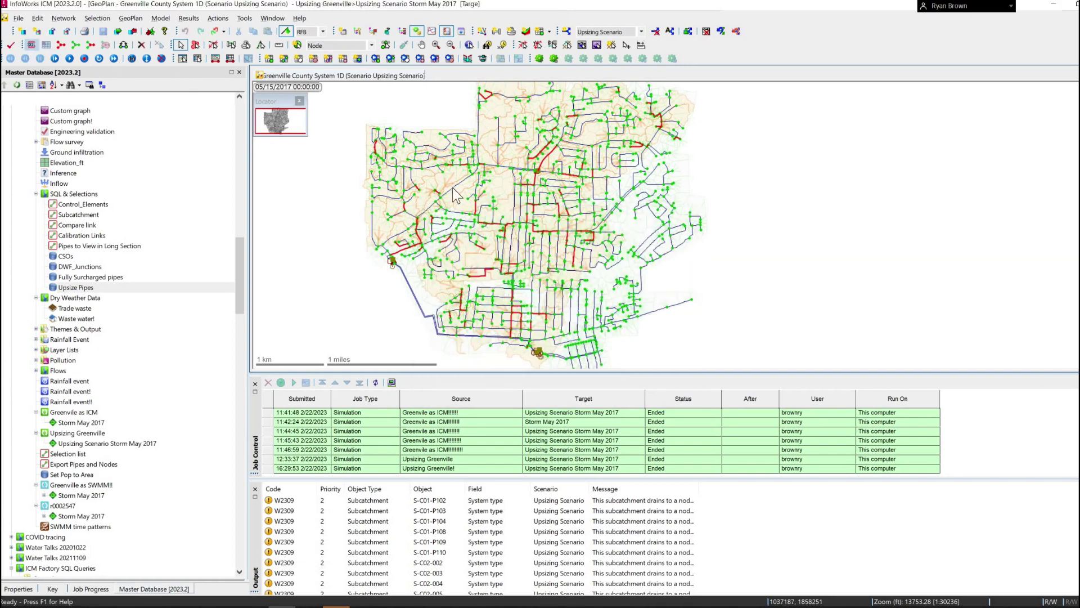
key(F6)
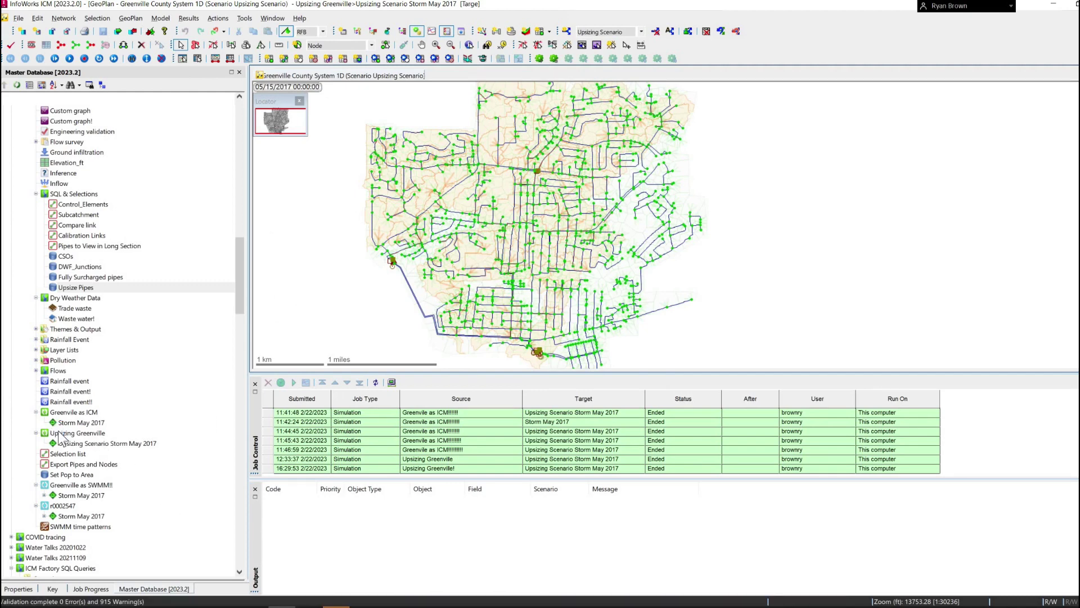
Step: Commit the 96 changed pipes and run the Upsizing Greenville simulation for Storm May 2017 now
click(730, 161)
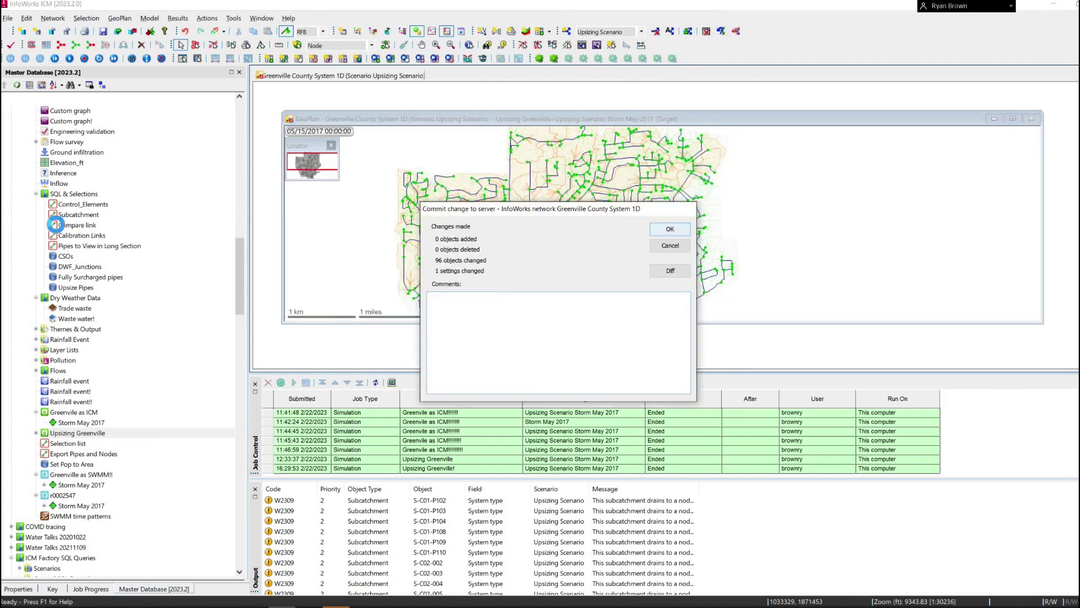
click(671, 230)
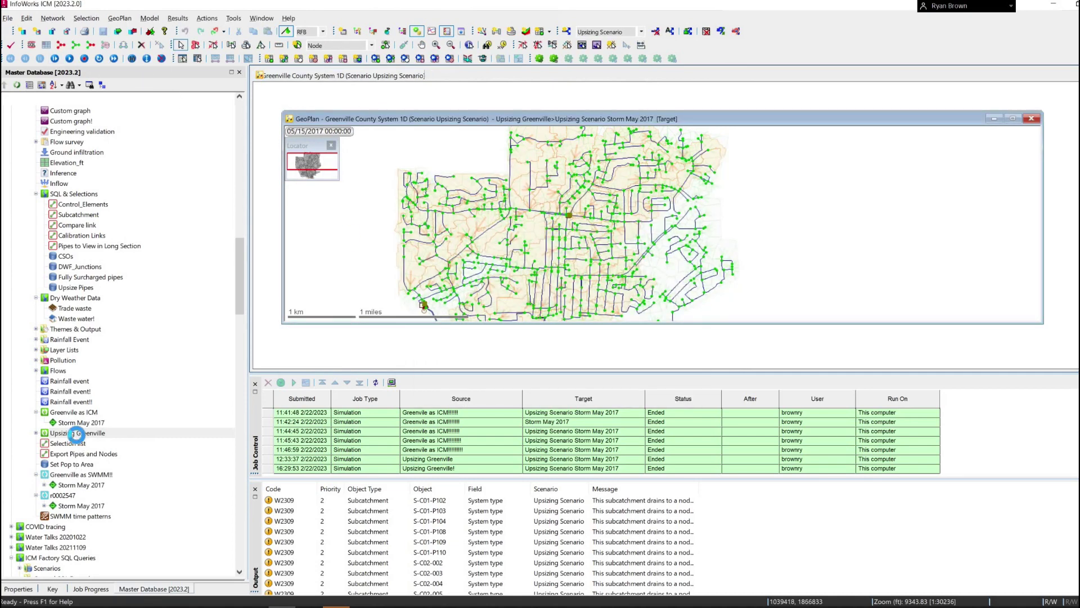
double_click(76, 433)
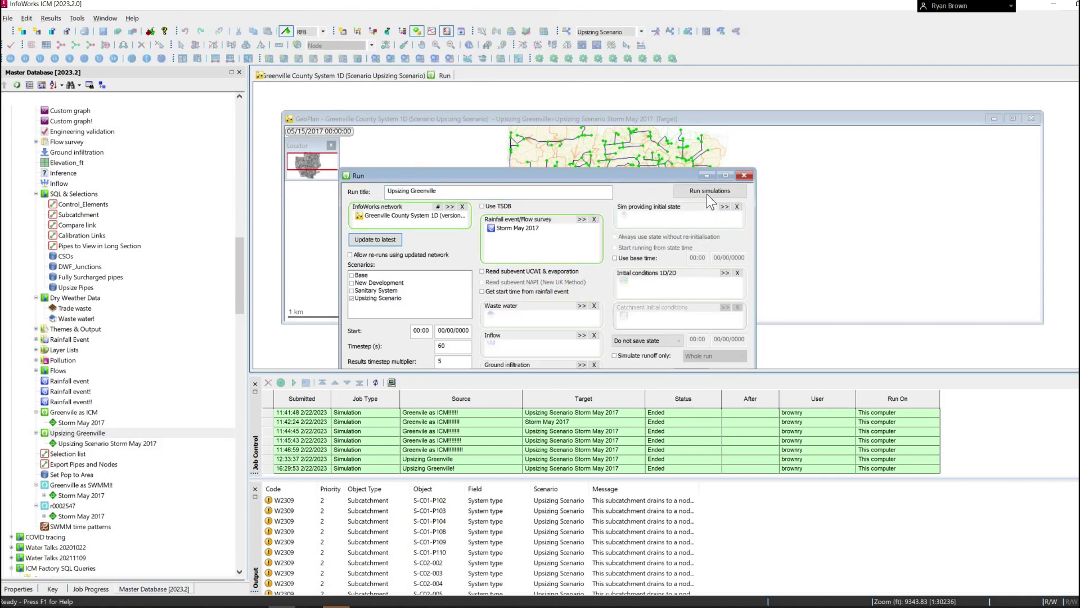
click(706, 193)
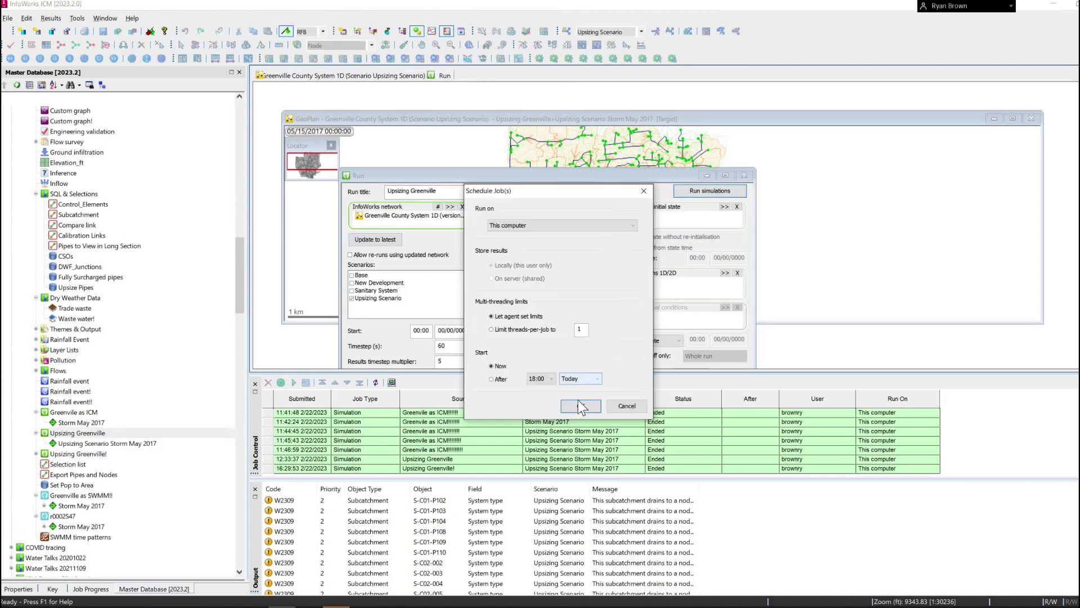
click(580, 405)
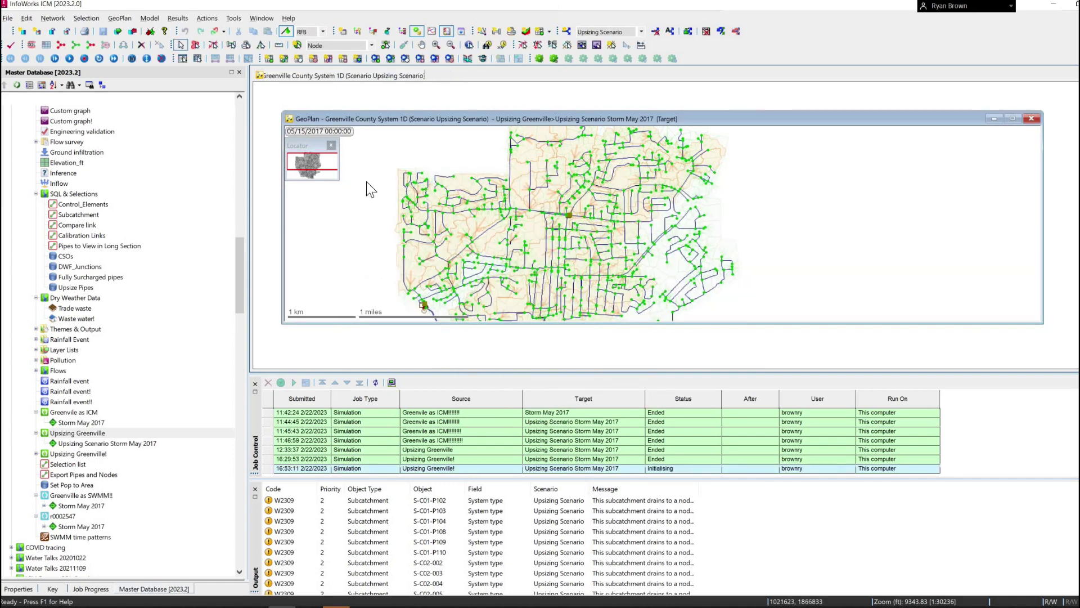
double_click(386, 116)
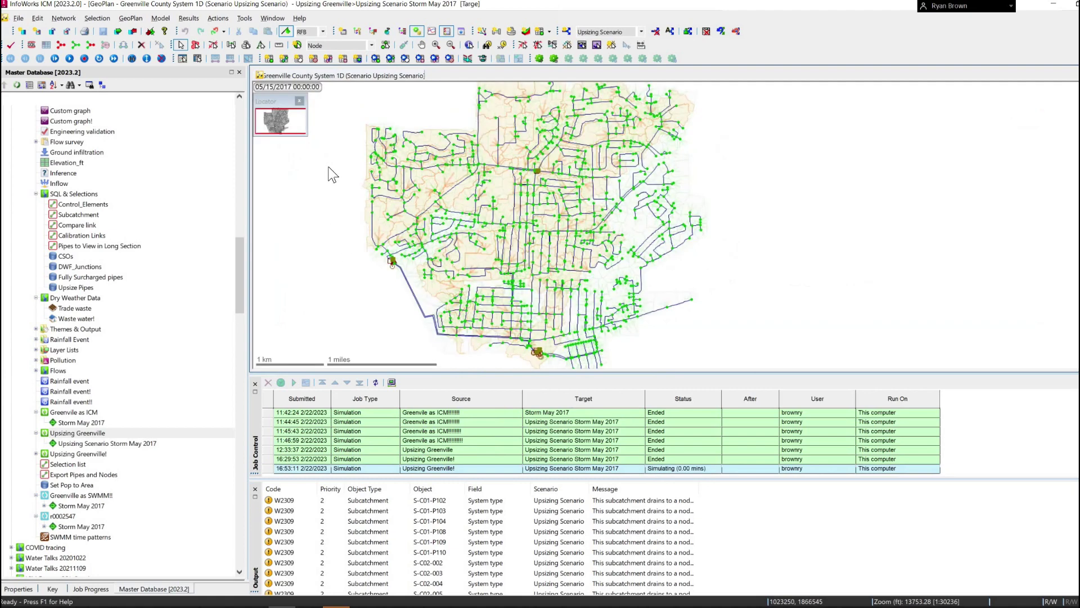
Step: Close the old map and load the finished Upsizing Greenville run's results
right_click(350, 80)
click(388, 85)
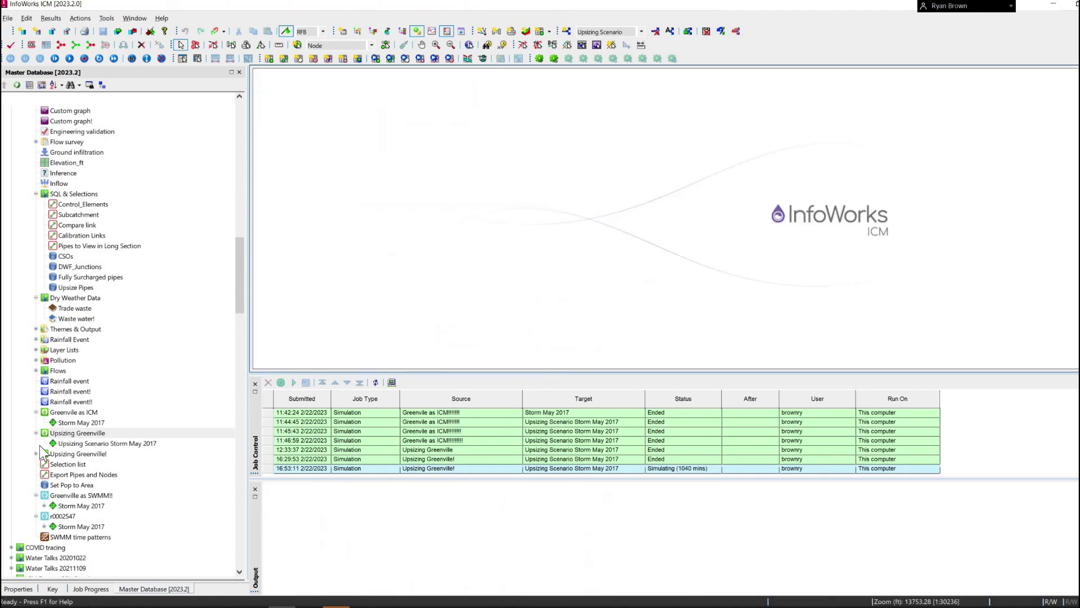
click(35, 454)
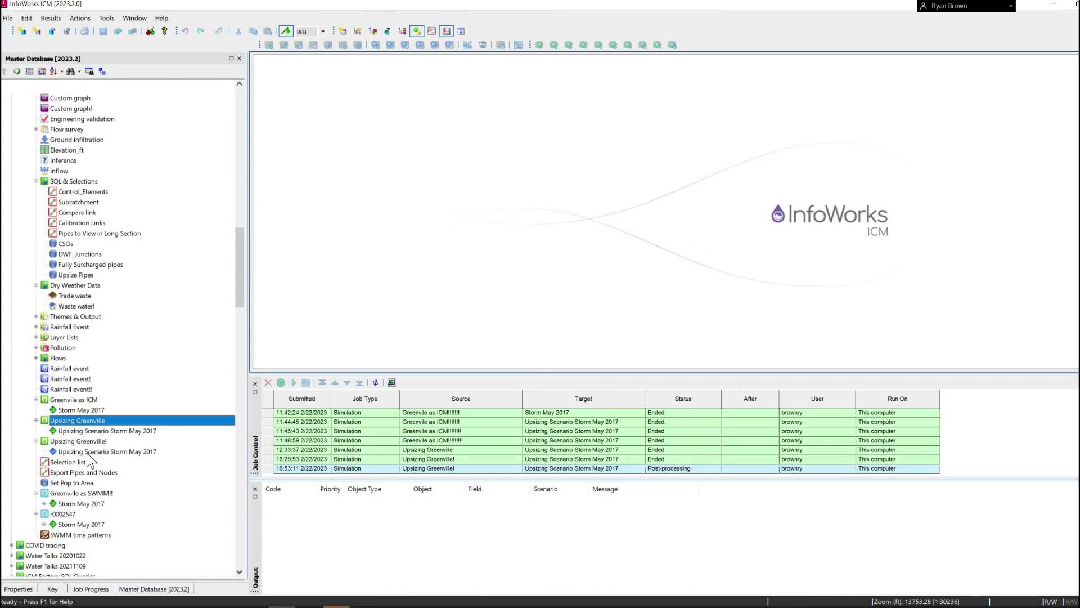
drag(98, 451, 397, 206)
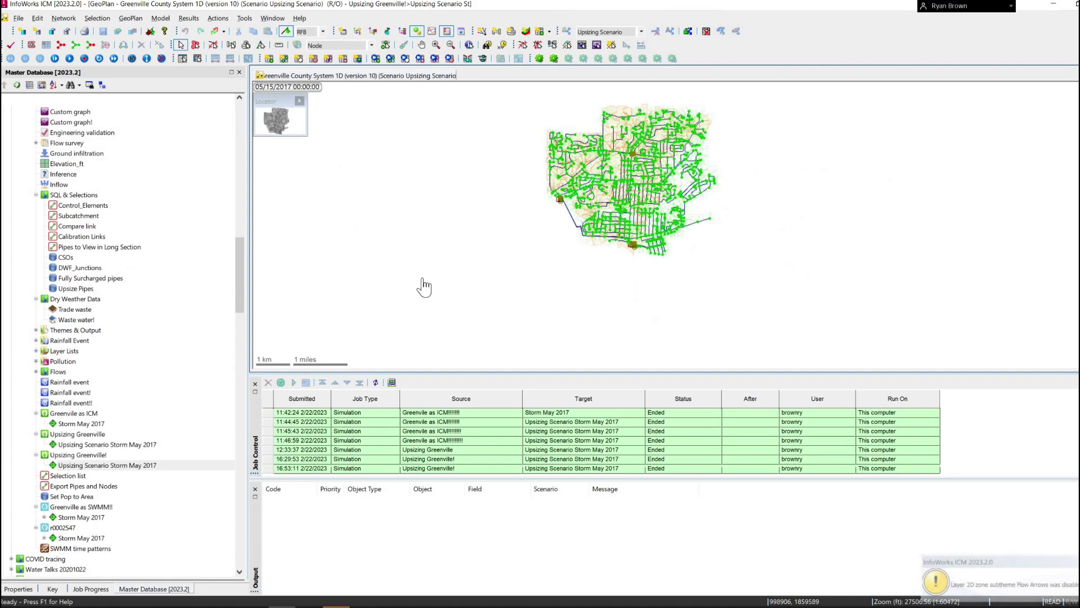
Step: Select the fully surcharged pipes, now 89, and list their conduit results in a table
drag(90, 278, 489, 295)
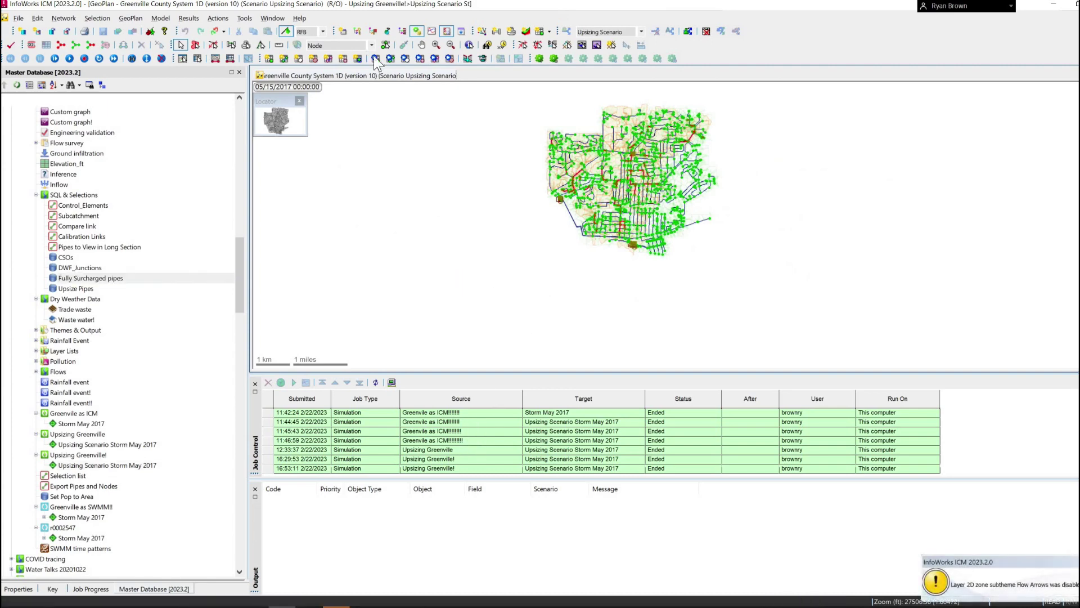
click(375, 59)
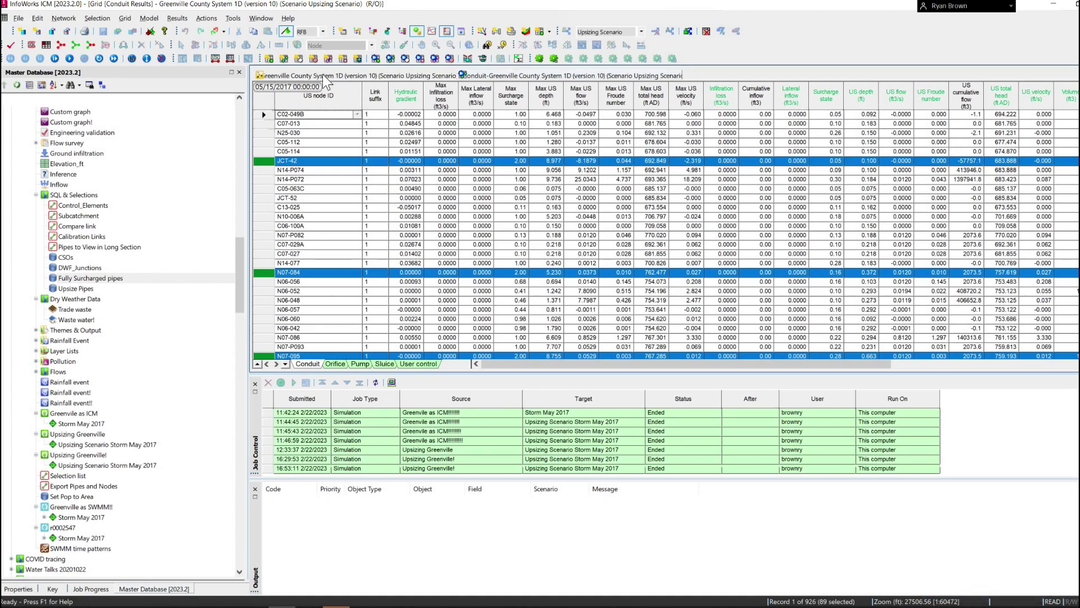
key(ctrl+Tab)
scroll(96, 170, up, 2)
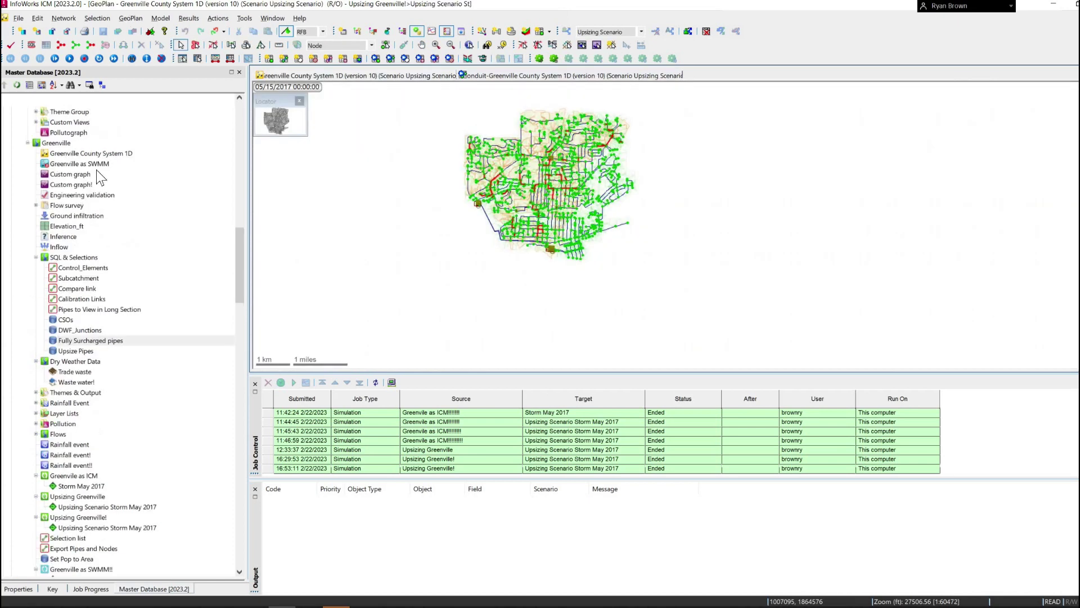
drag(114, 153, 373, 201)
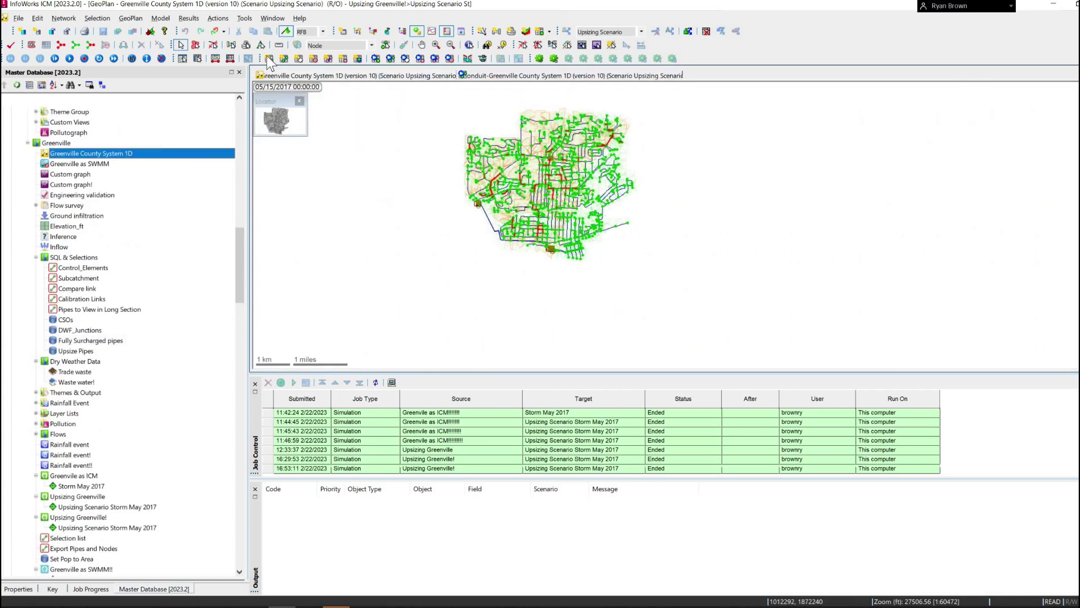
click(288, 62)
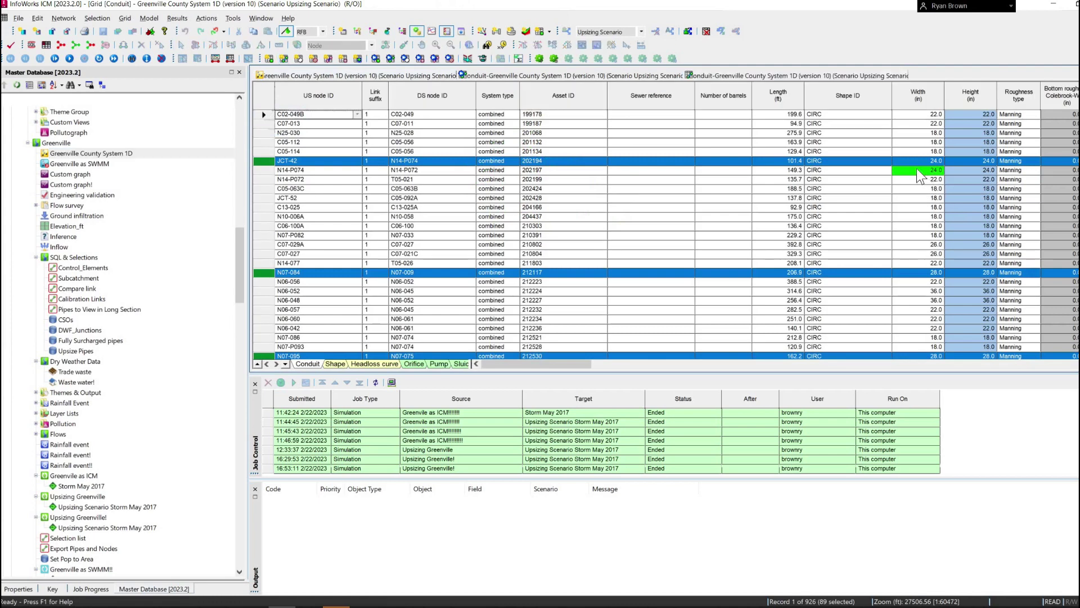
click(923, 172)
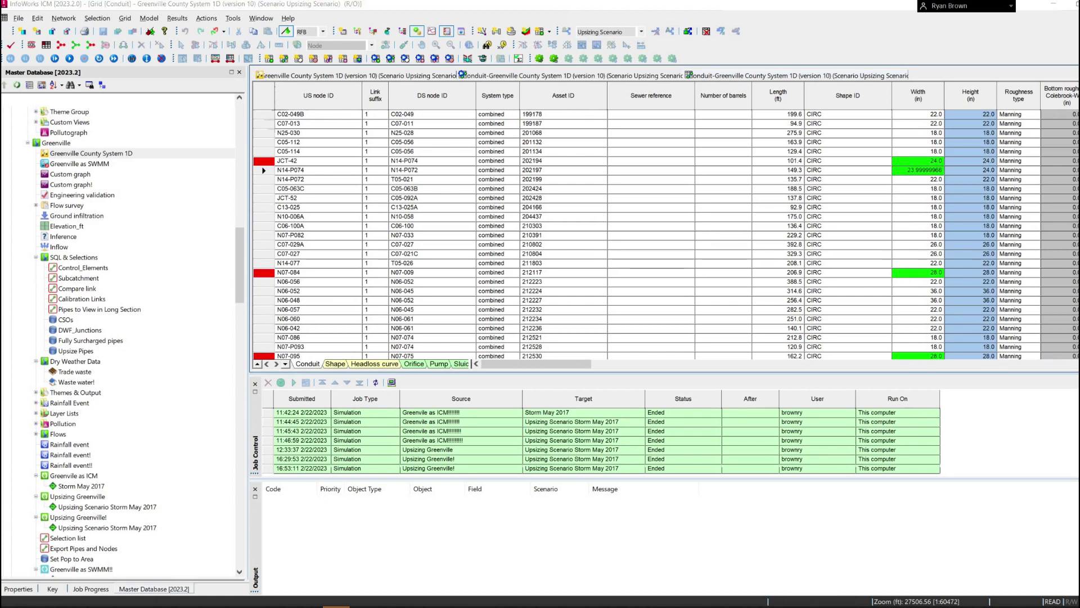
Step: Browse to C:\SQL_Automated_CIP in File Explorer to find the exported CIP.csv
key(super+e)
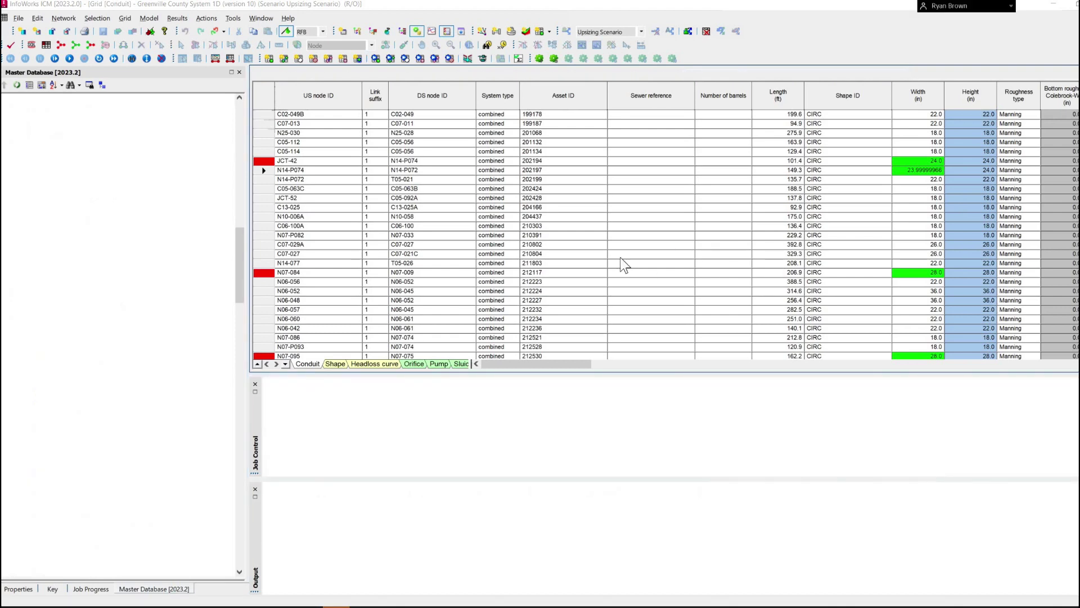
scroll(279, 210, down, 10)
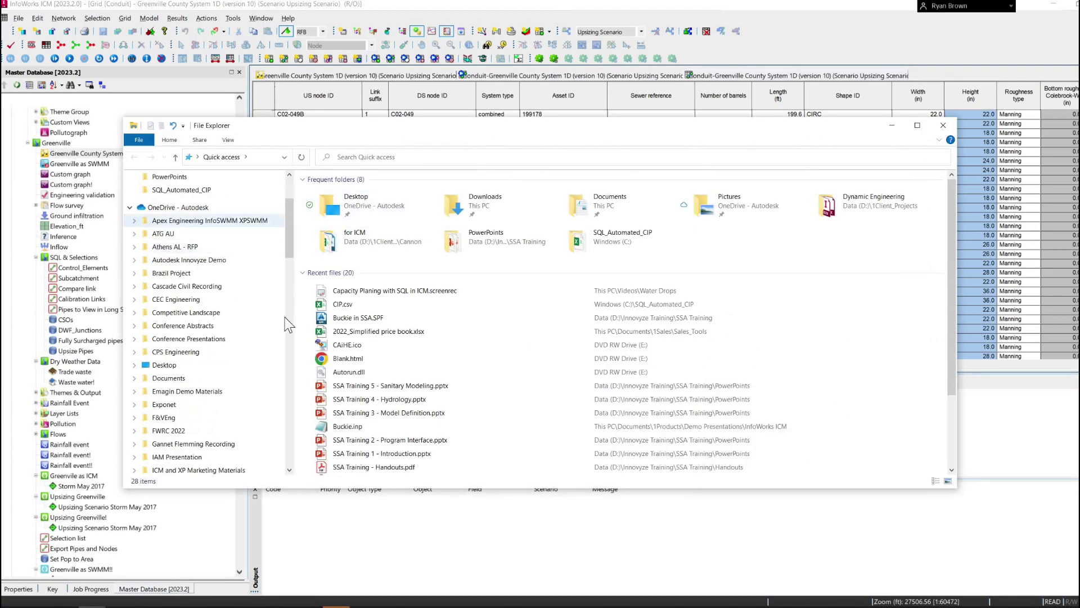
scroll(187, 407, down, 2)
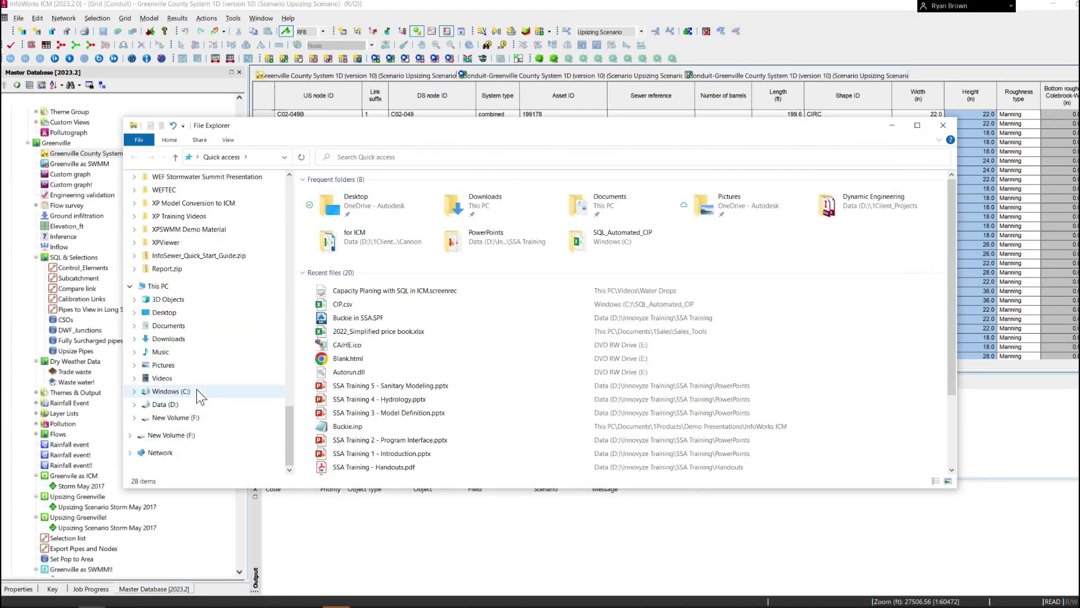
click(197, 390)
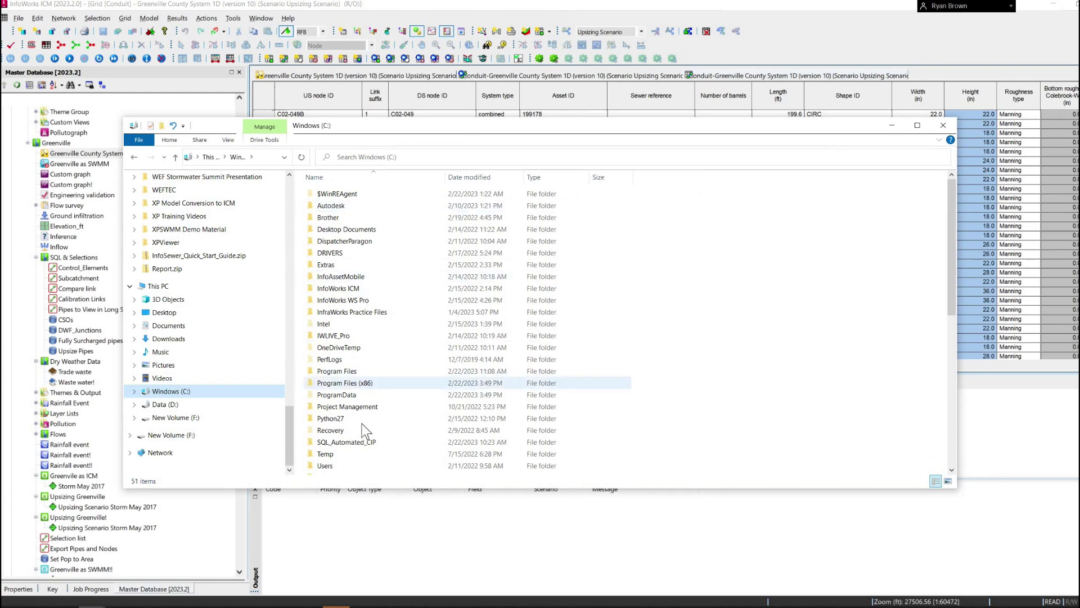
double_click(340, 441)
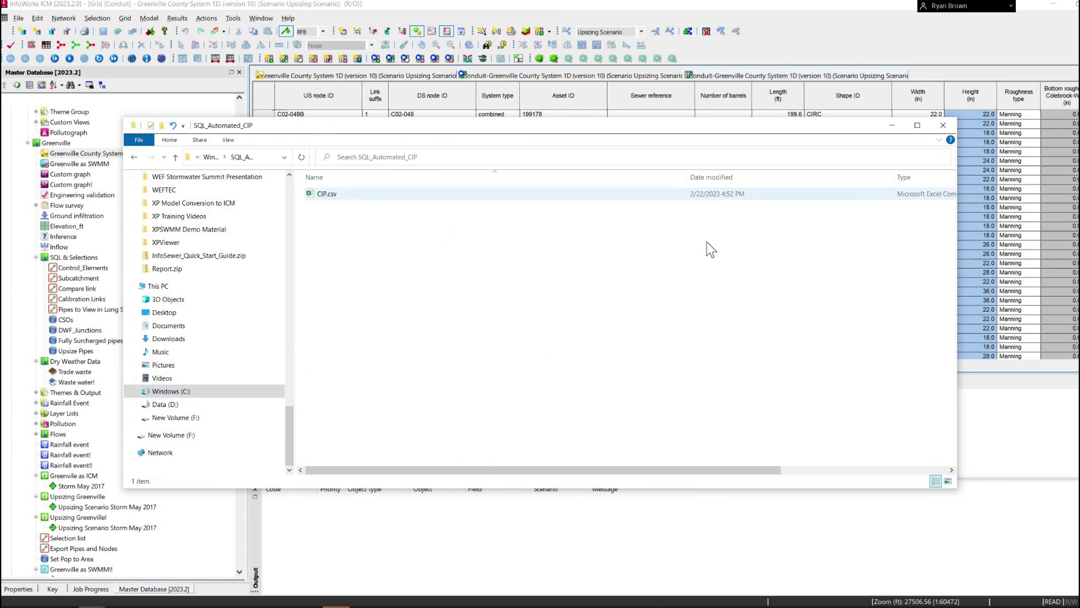
Step: Open CIP.csv of upsized conduits in Excel, autofit column A, then close the workbook
double_click(363, 197)
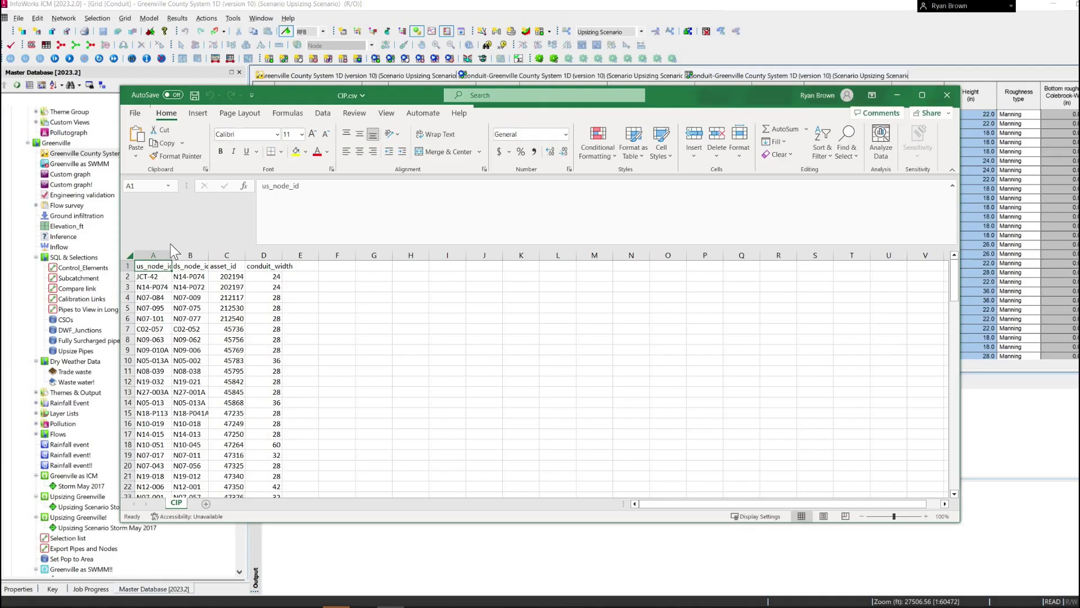
double_click(172, 255)
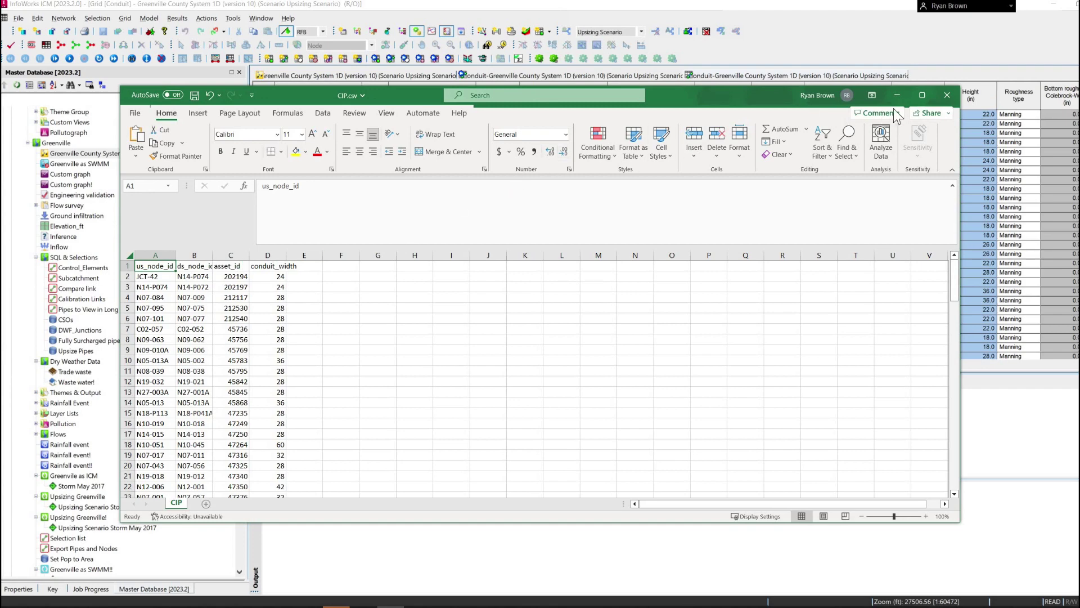
click(945, 97)
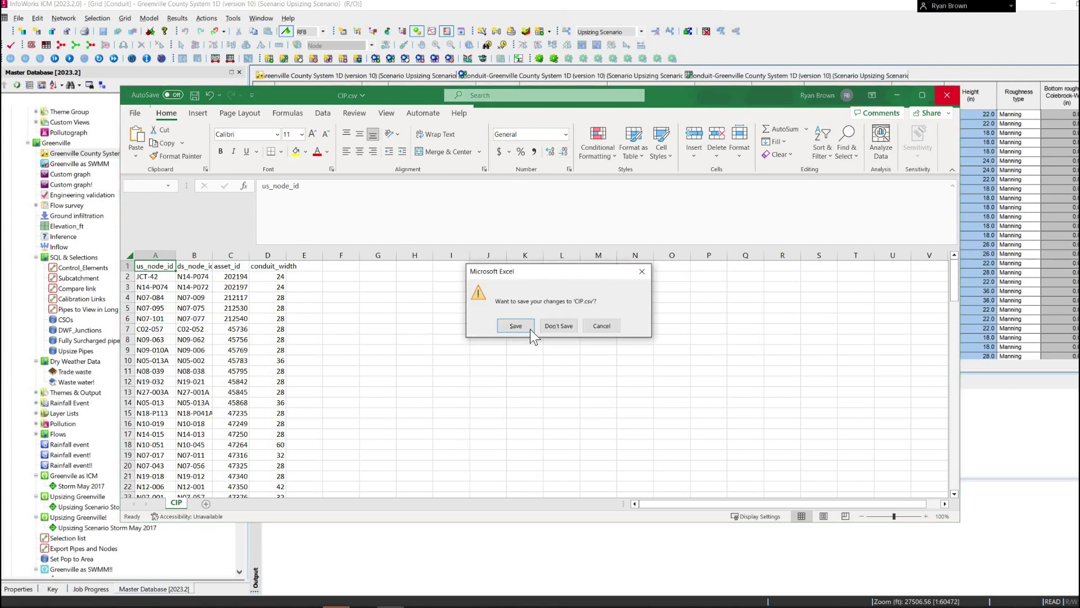